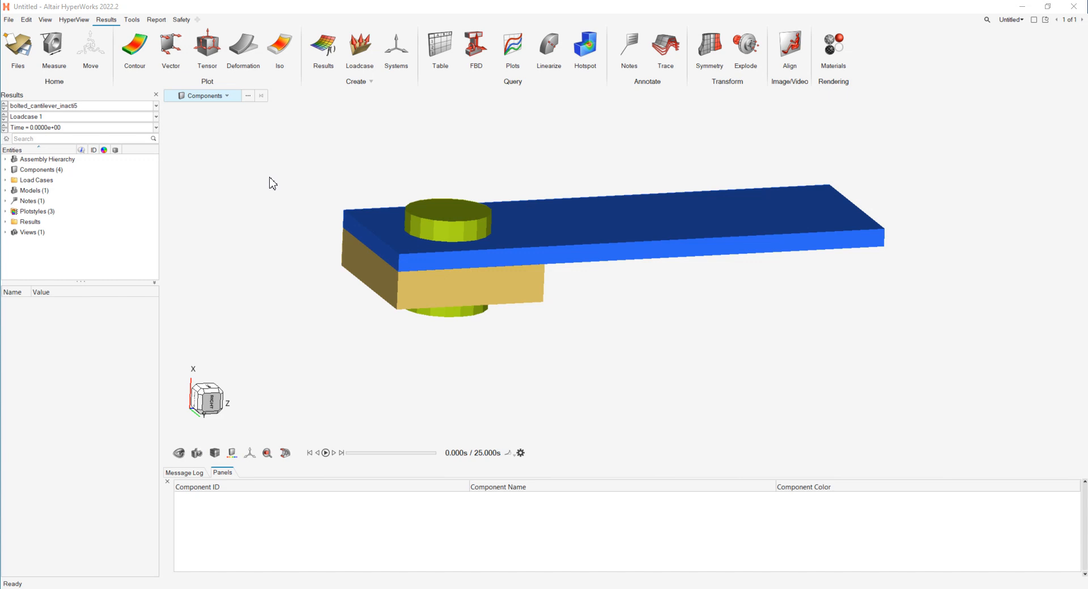
Add a Loop Results module to the report.
left_click(152, 22)
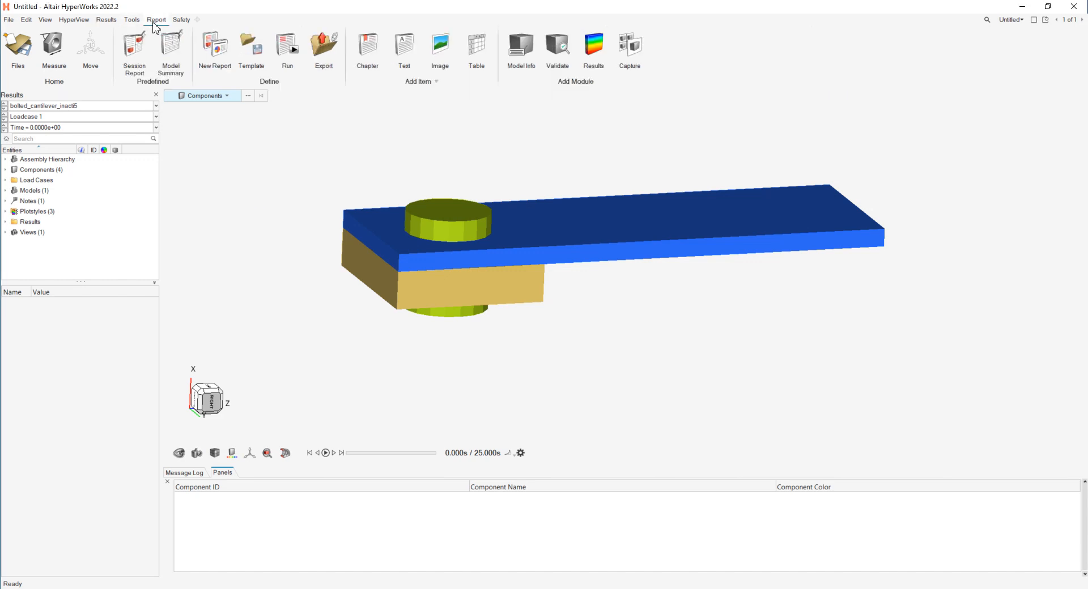
left_click(601, 52)
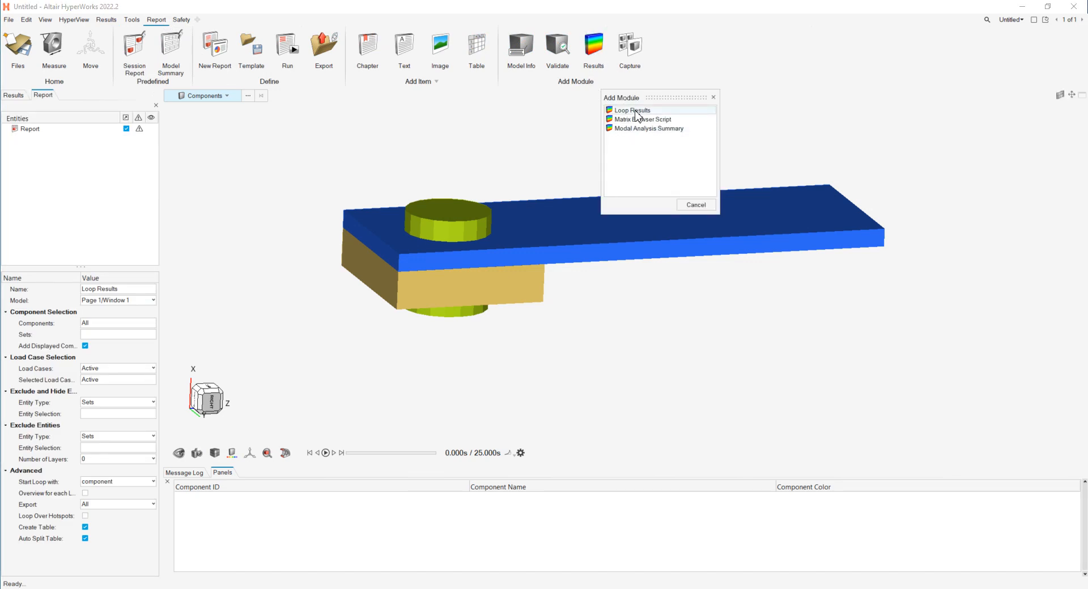
double_click(635, 111)
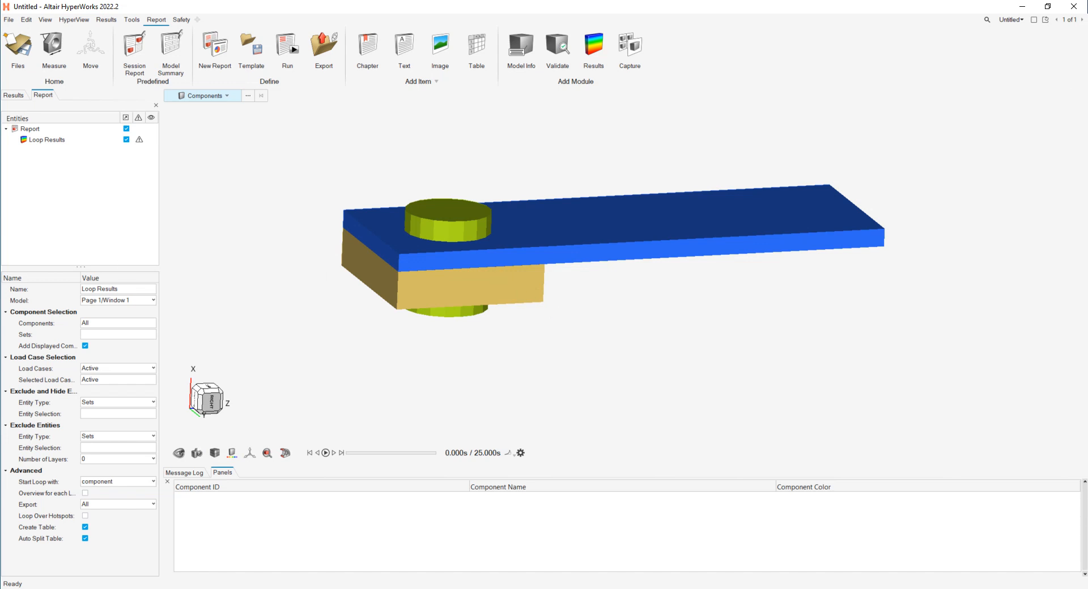
Inspect the bolted cantilever model and play its deformation animation, pausing it at 5 s.
right_click_drag(625, 311, 674, 323)
scroll(642, 301, "down", 1)
right_click_drag(565, 358, 533, 350)
scroll(454, 354, "up", 1)
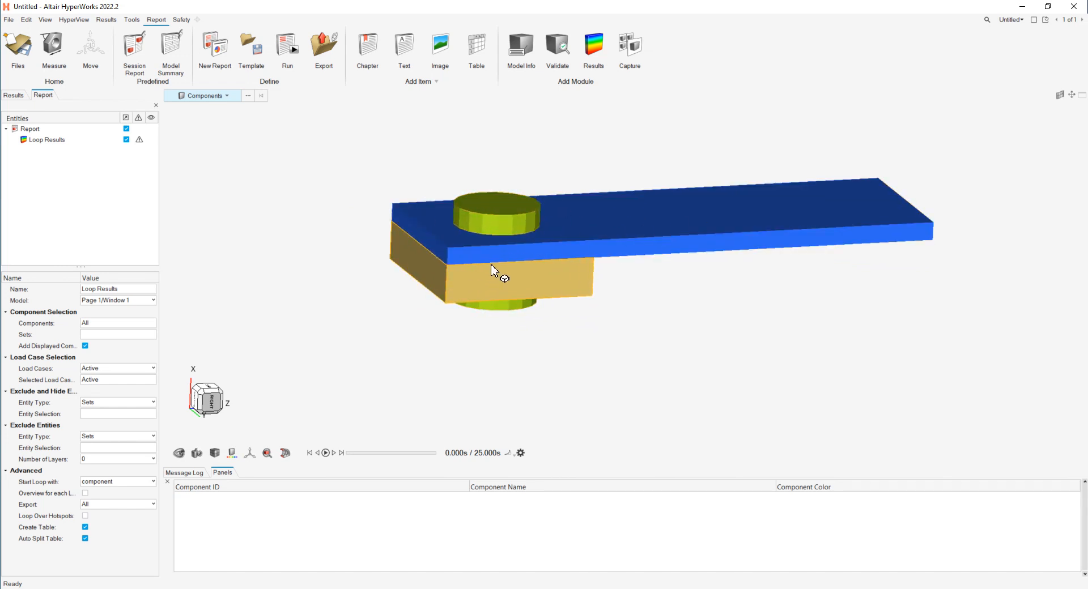
mouse_move(522, 253)
middle_mouse_down()
mouse_move(528, 203)
mouse_move(528, 249)
middle_mouse_up()
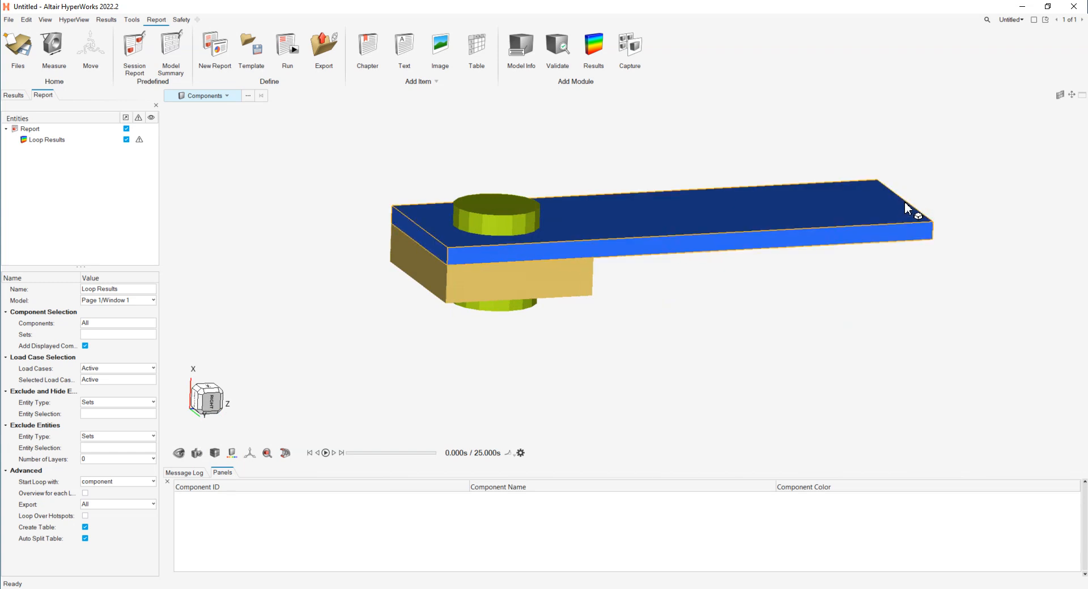
left_click(325, 453)
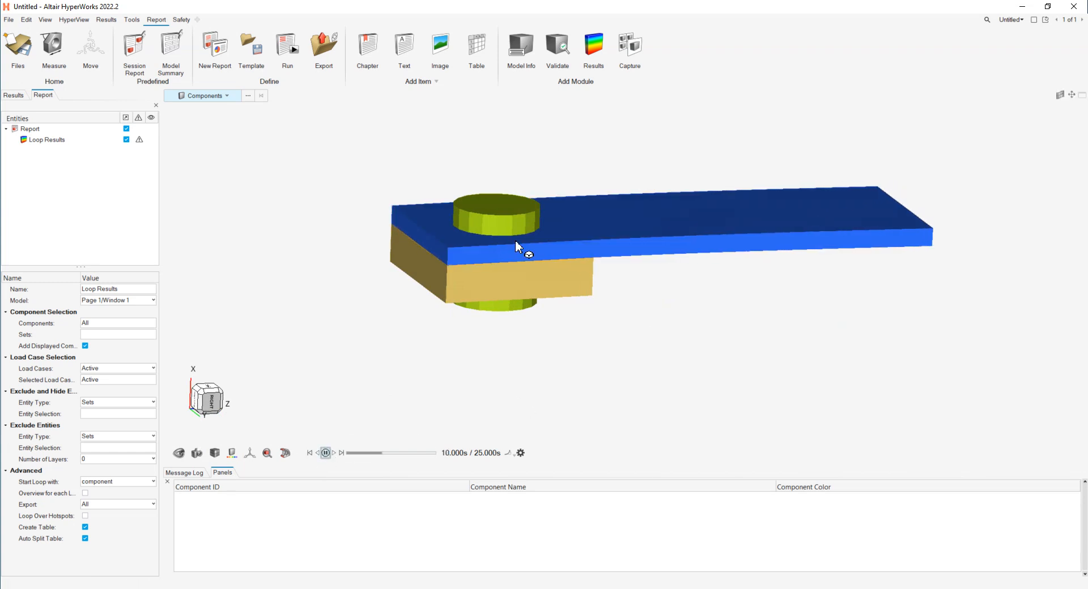
left_click(326, 454)
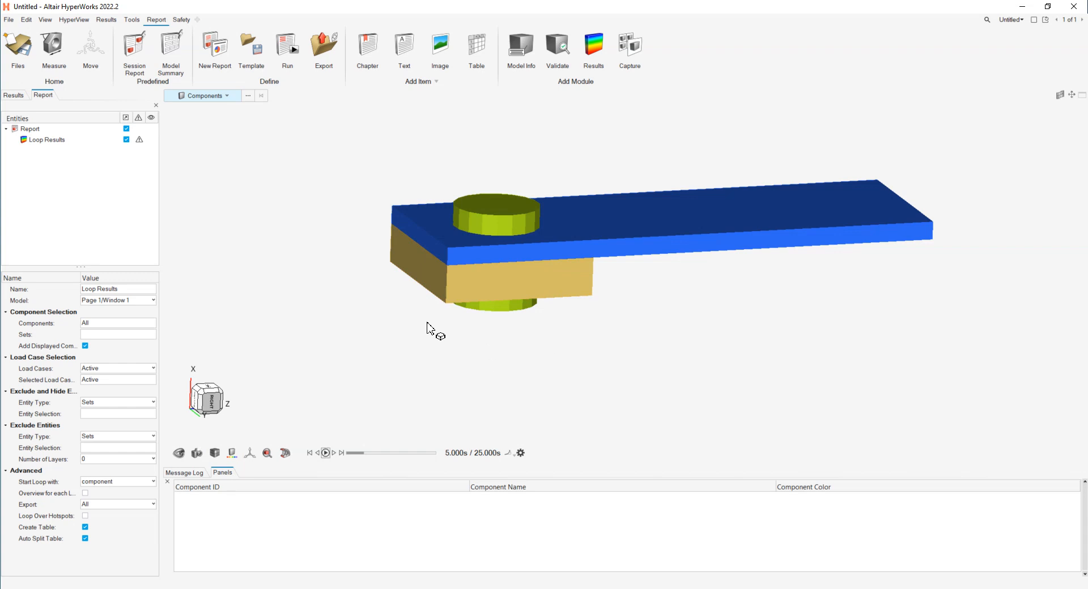
Apply a Von Mises scalar contour to the model and play the animation, stopping at 14 s.
left_click(106, 19)
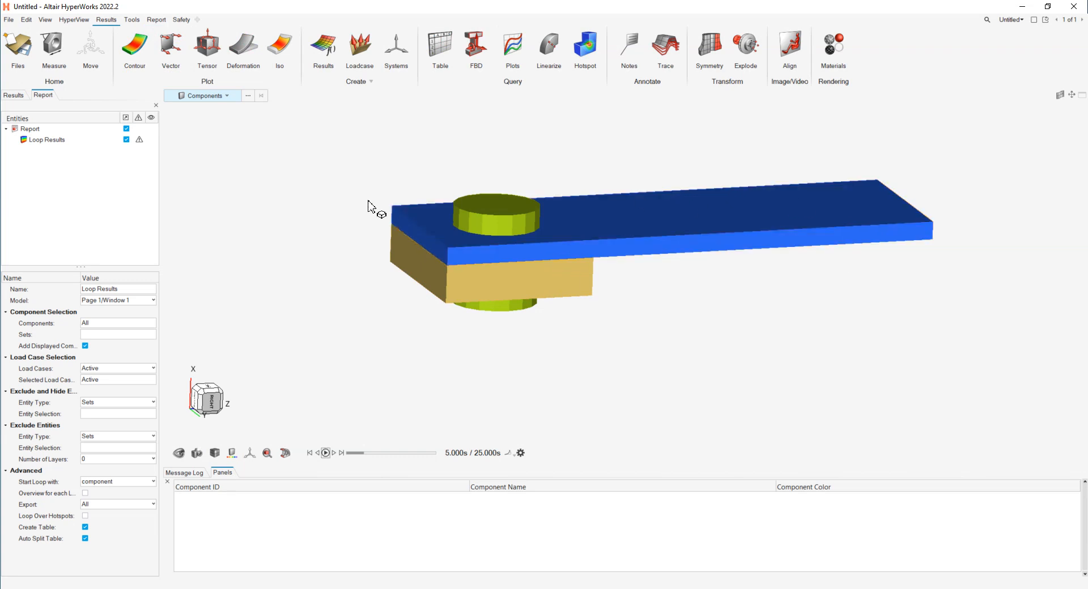
mouse_move(701, 247)
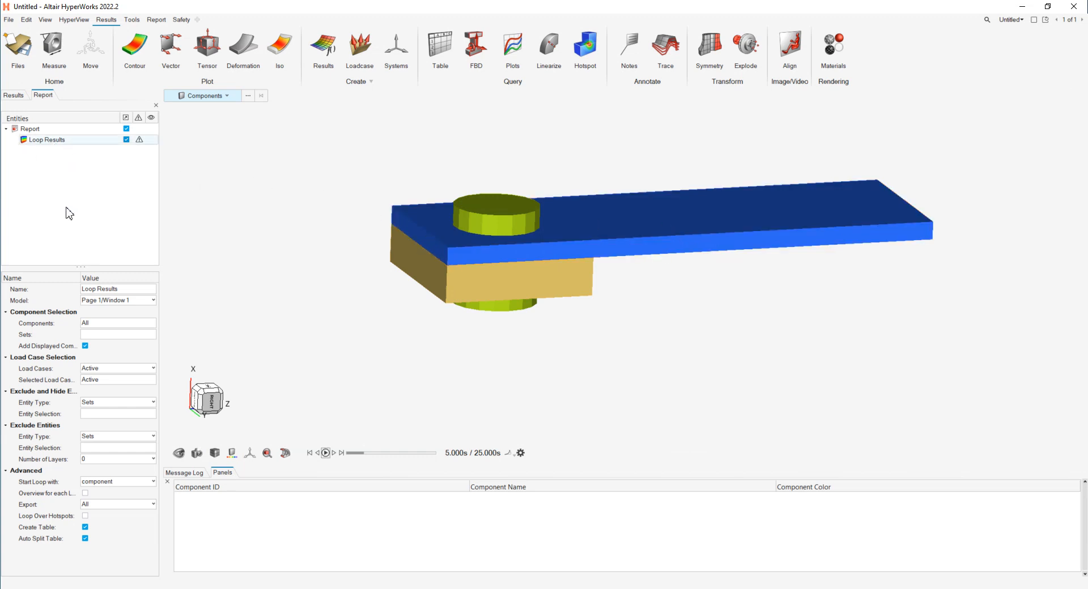
left_click(141, 51)
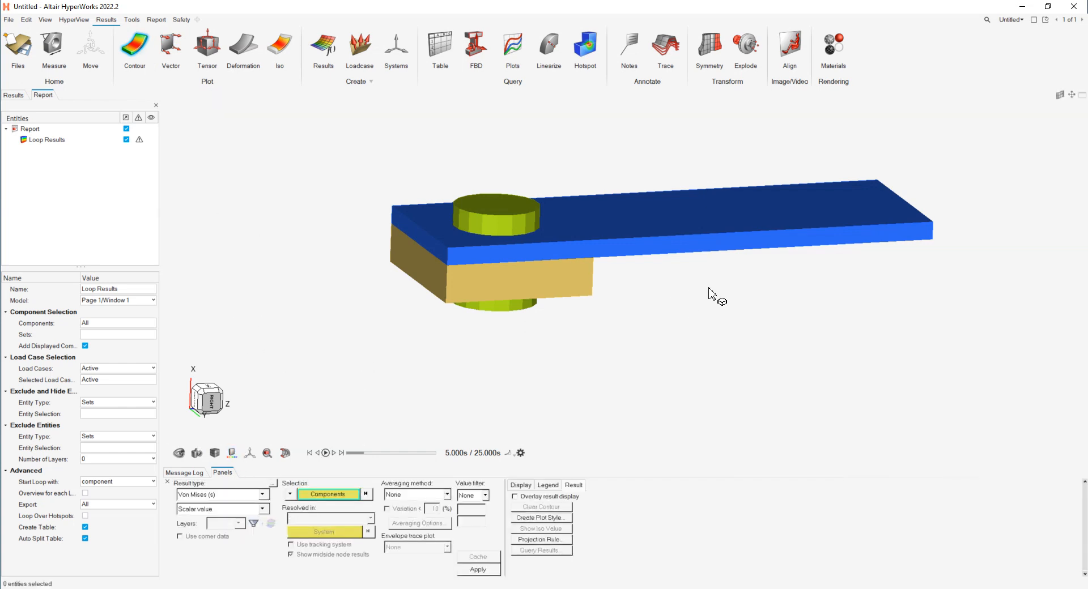
left_click(488, 571)
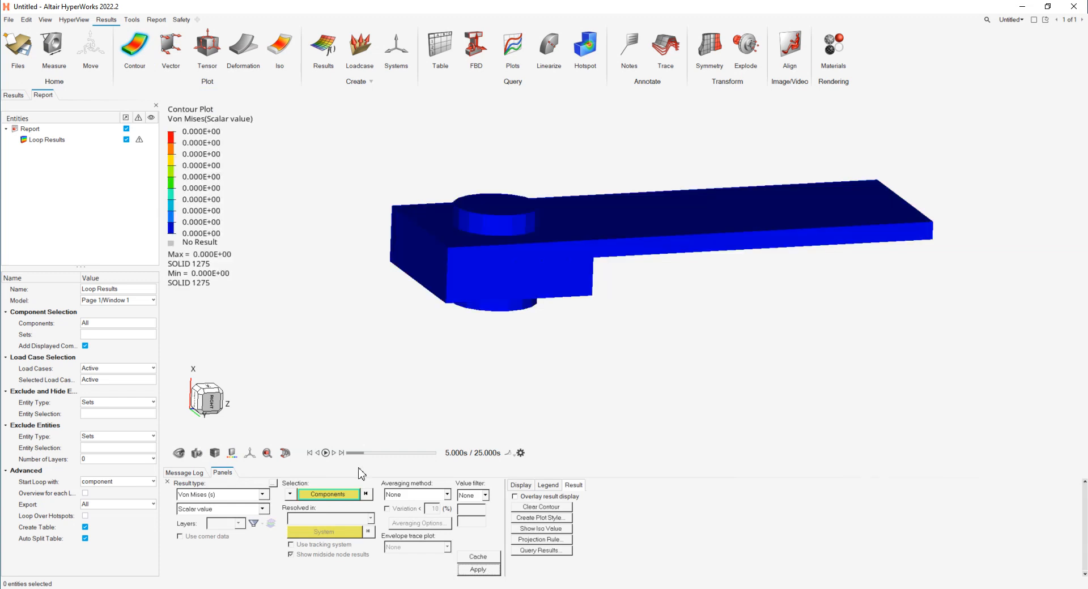
left_click(326, 453)
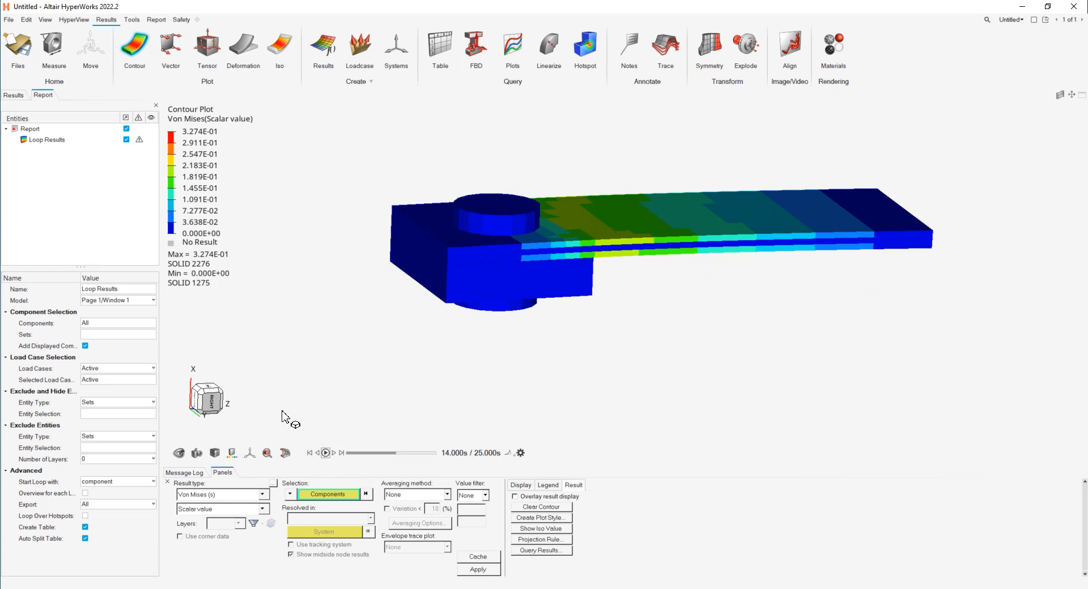
Limit the Loop Results module to components 1, 3 and 5 (plate, block and bolt), and disable adding displayed components.
left_click(48, 144)
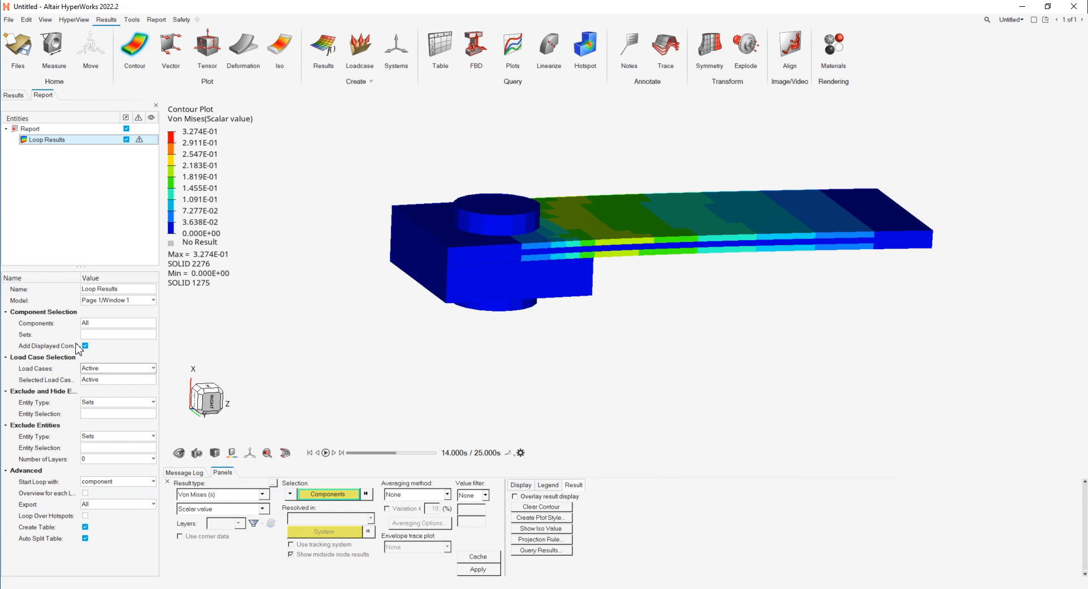
left_click(100, 324)
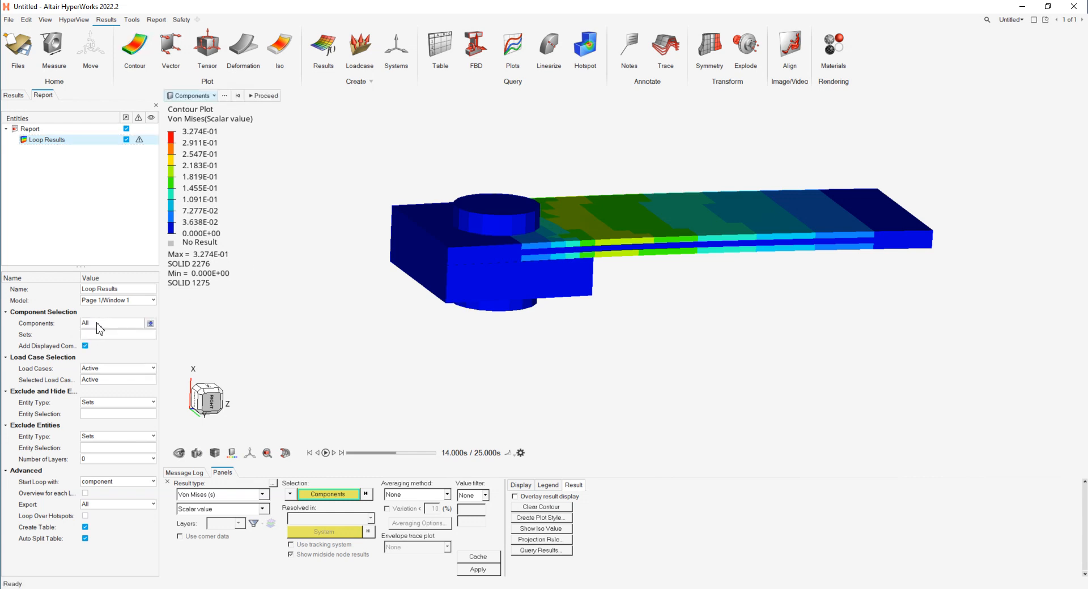
left_click(563, 232)
left_click(507, 226)
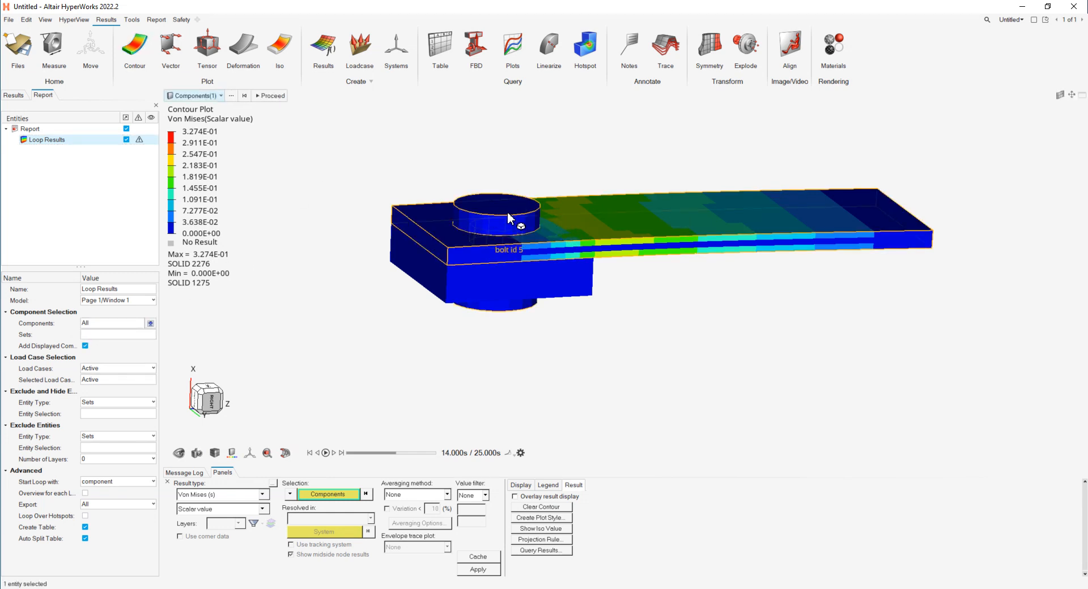
left_click(501, 296)
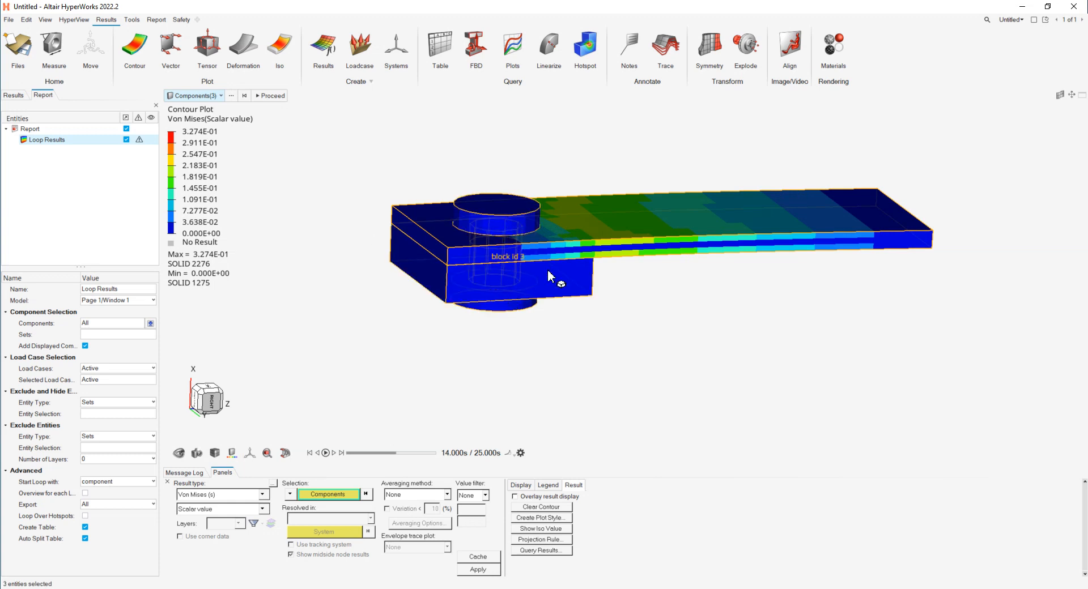
left_click(278, 99)
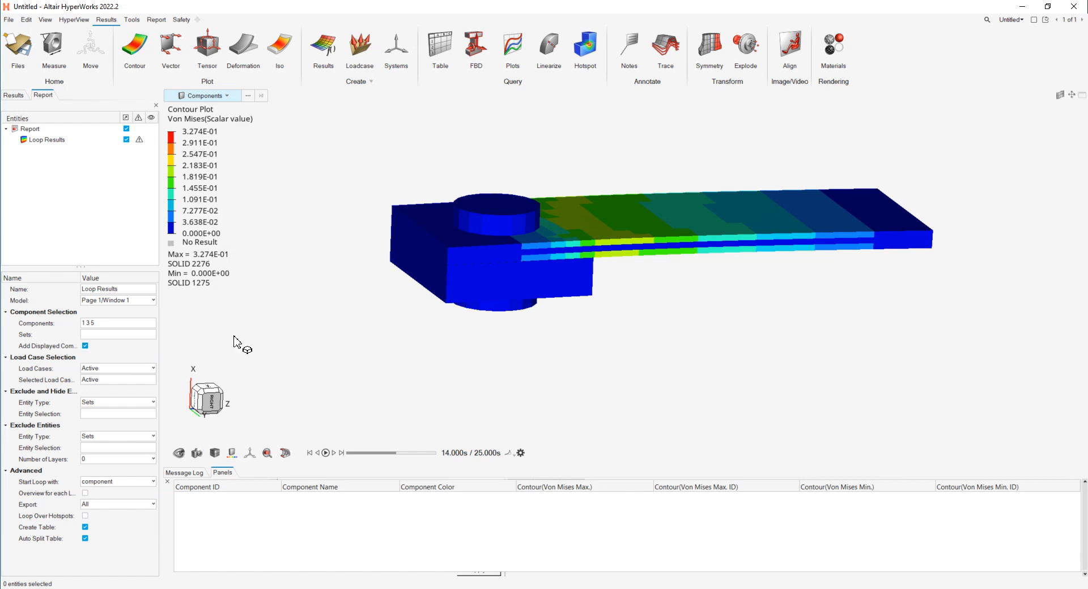
left_click(85, 347)
Set the module's load cases to Multiple, choosing times 5, 10, 15, 20 and 25 and clearing time 14.
left_click(110, 369)
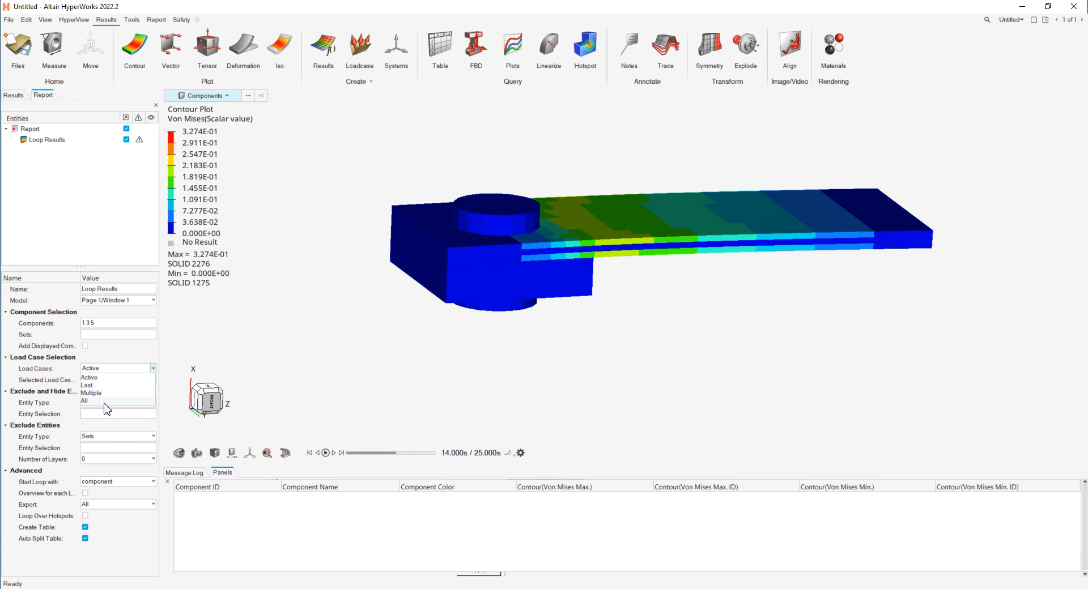
left_click(93, 393)
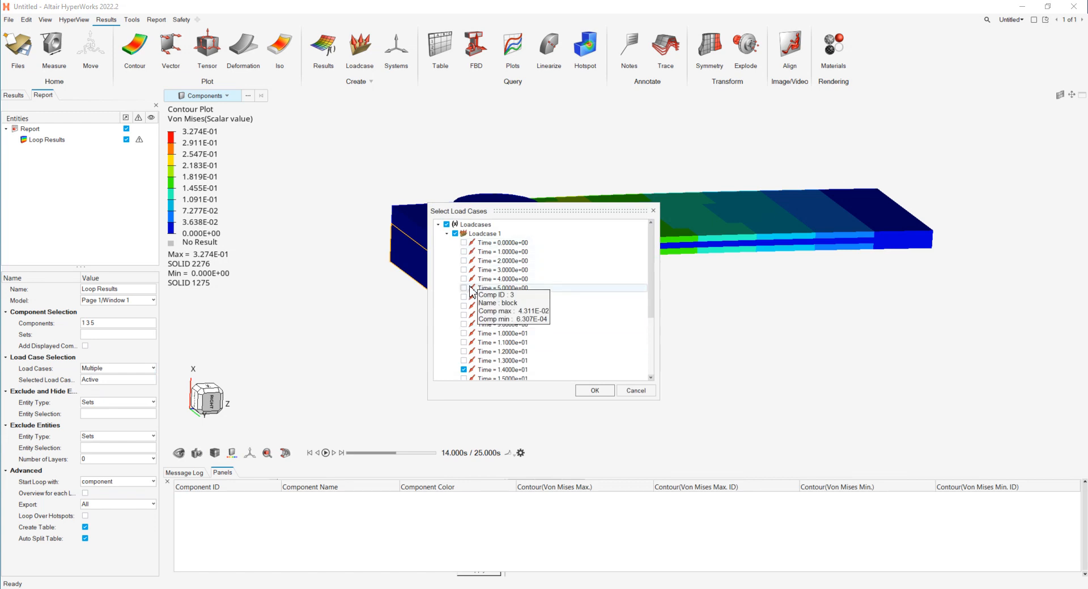
left_click(465, 288)
scroll(553, 267, "down", 1)
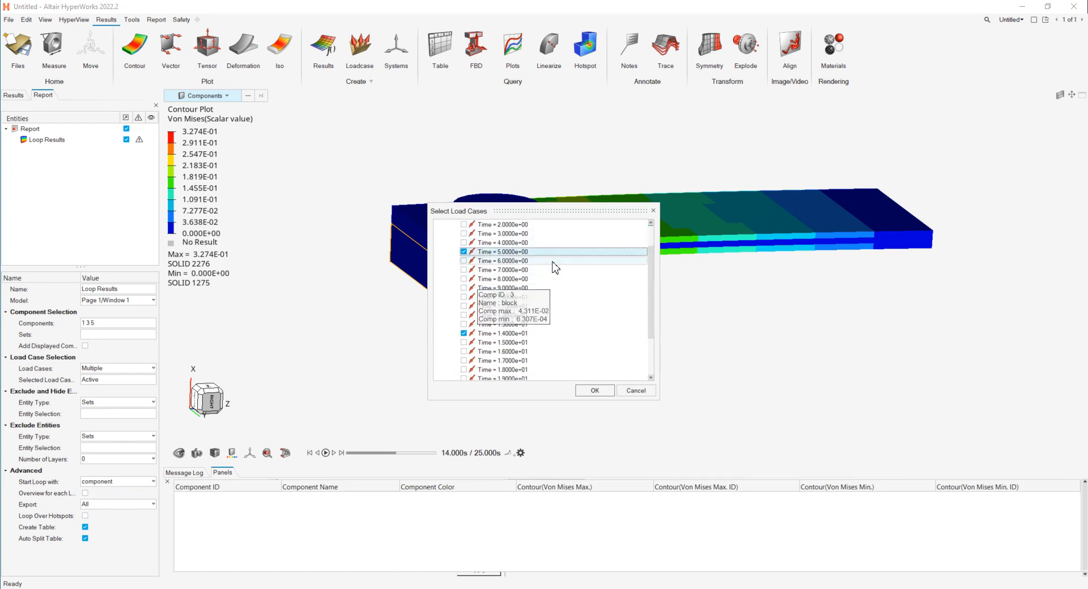
left_click(463, 297)
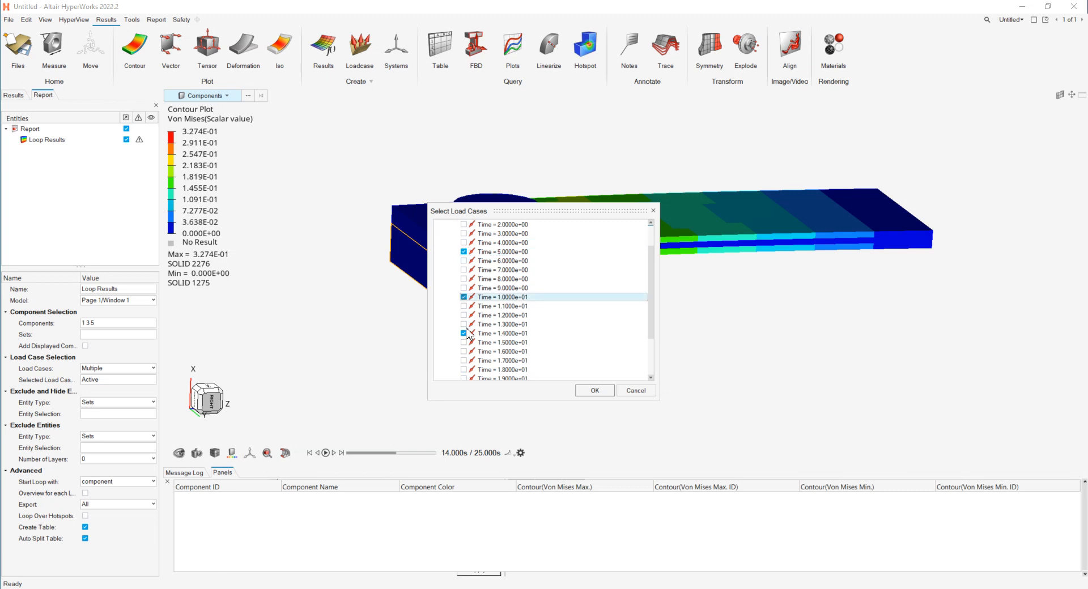
left_click(463, 334)
left_click(464, 342)
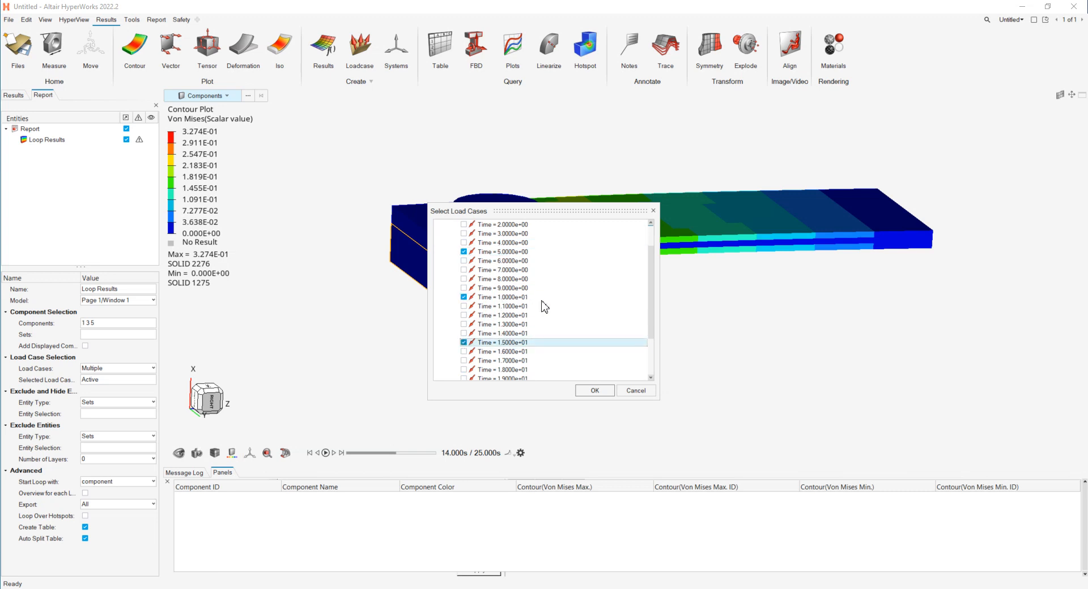
scroll(464, 347, "down", 1)
left_click(463, 351)
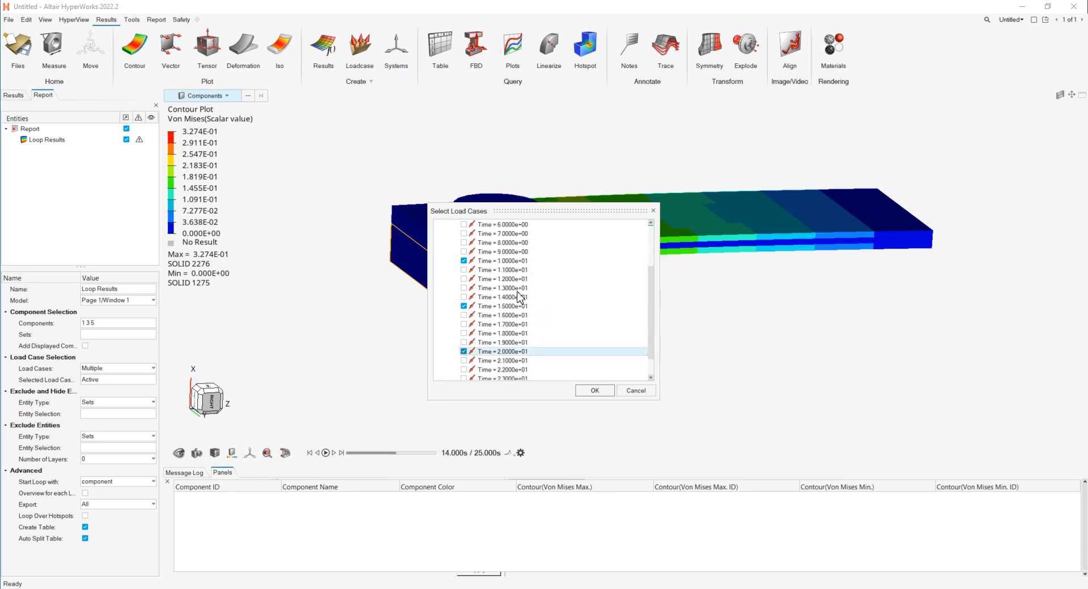
scroll(463, 354, "down", 1)
left_click(464, 369)
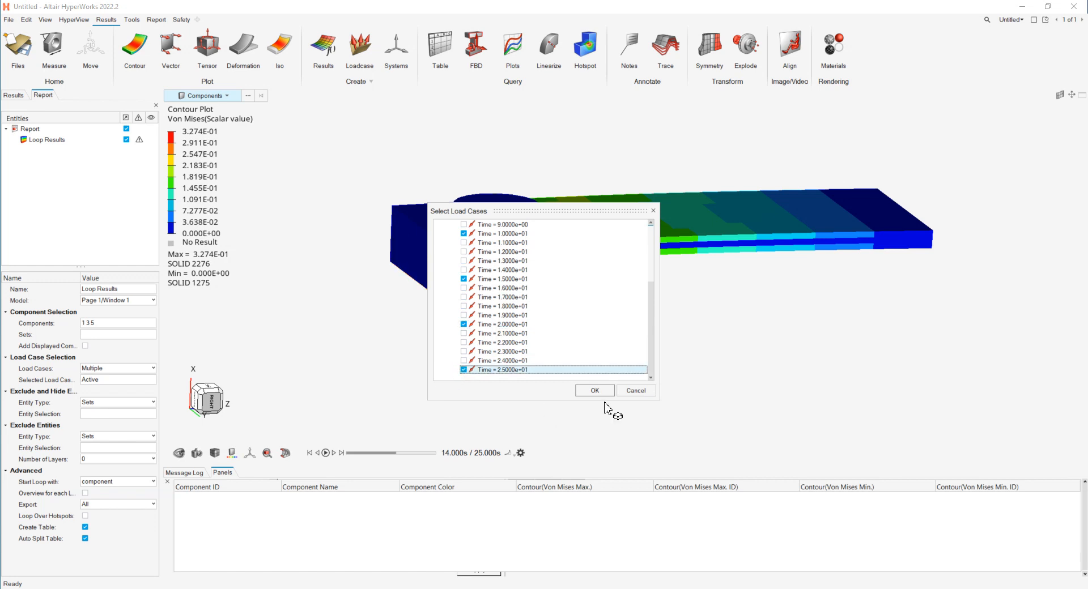
left_click(595, 391)
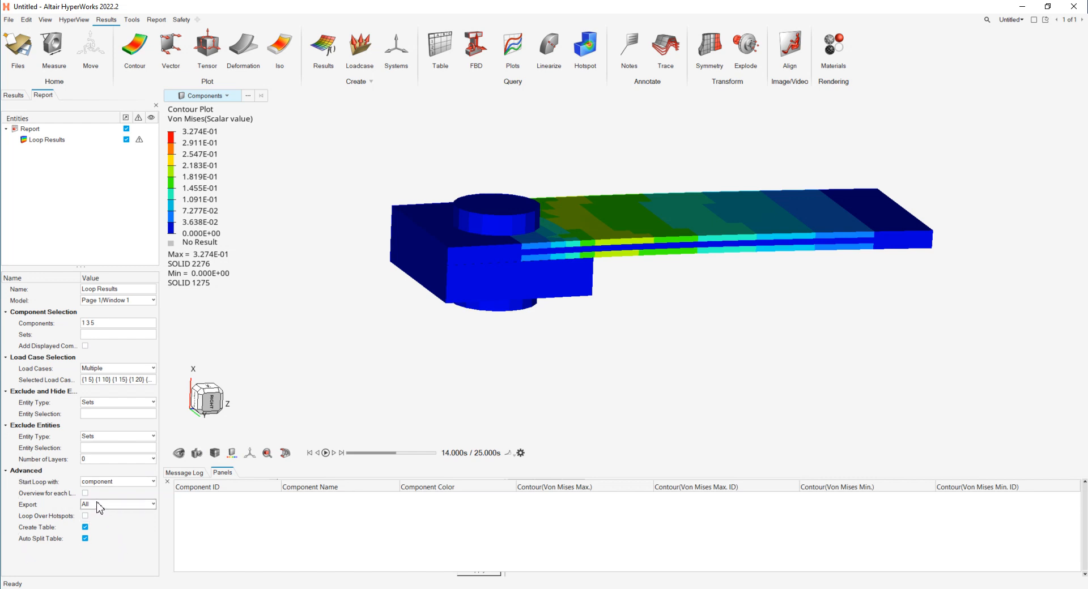
Switch the module's loop start to loadcase and back to component.
left_click(105, 483)
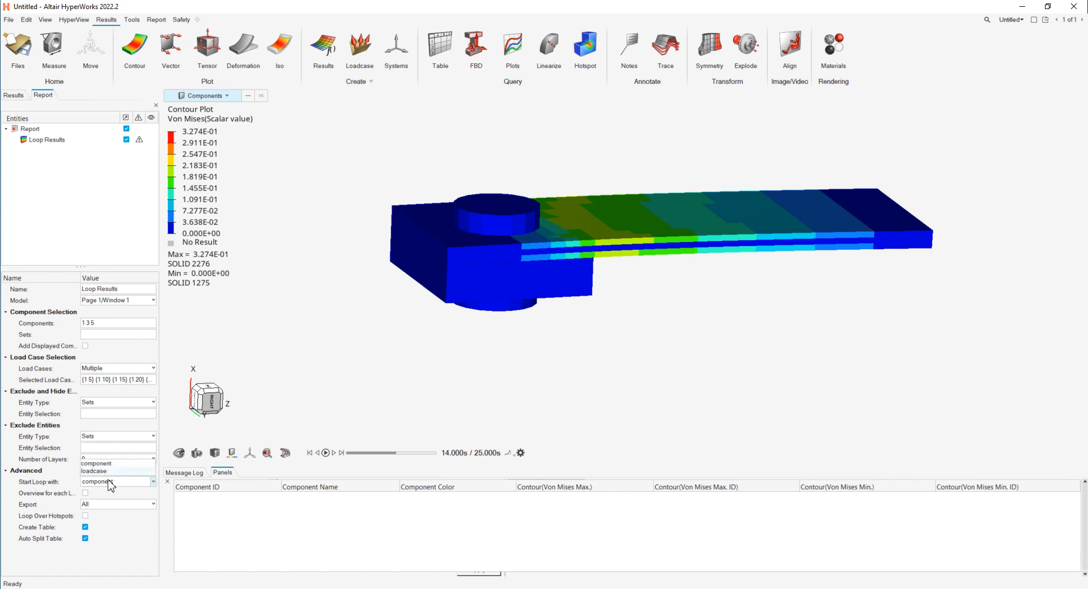
left_click(109, 486)
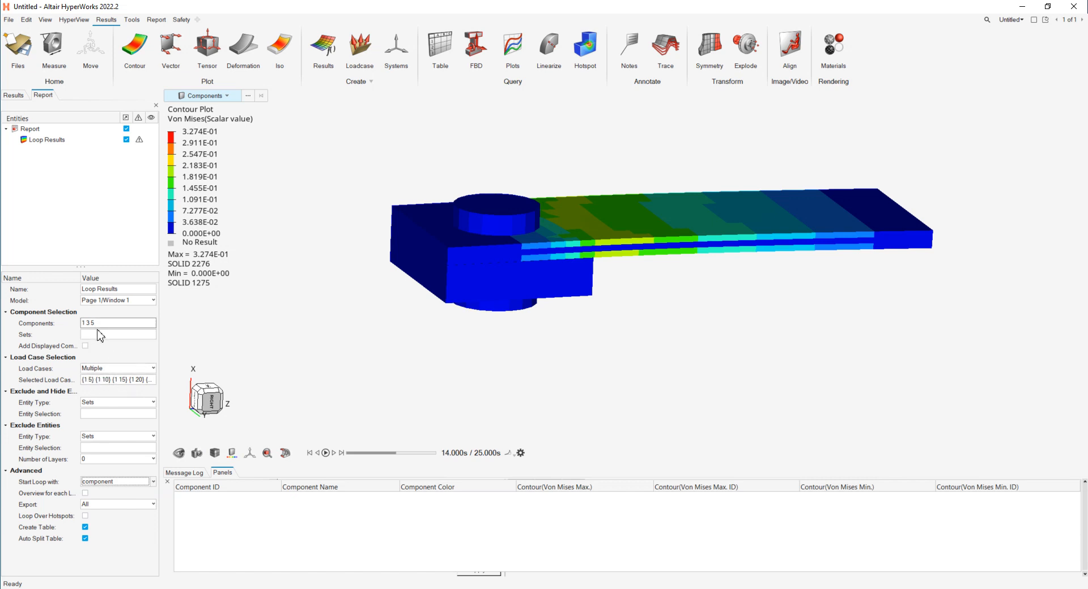
left_click(104, 482)
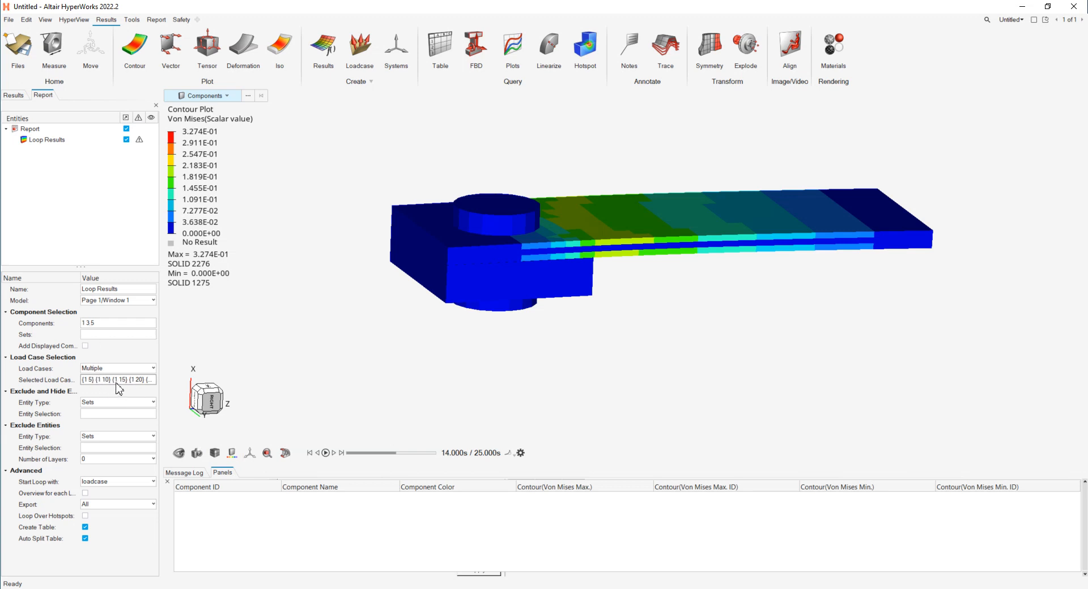
left_click(103, 482)
left_click(97, 464)
Run the Loop Results module and examine the generated Von Mises table for each component and time step.
right_click(61, 140)
left_click(73, 172)
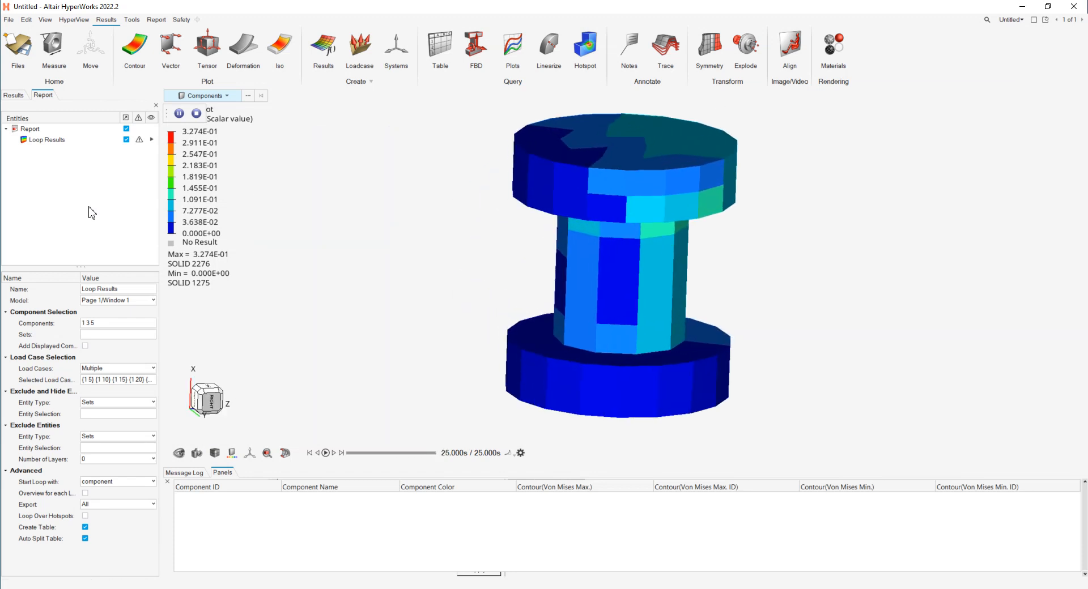
left_click(23, 151)
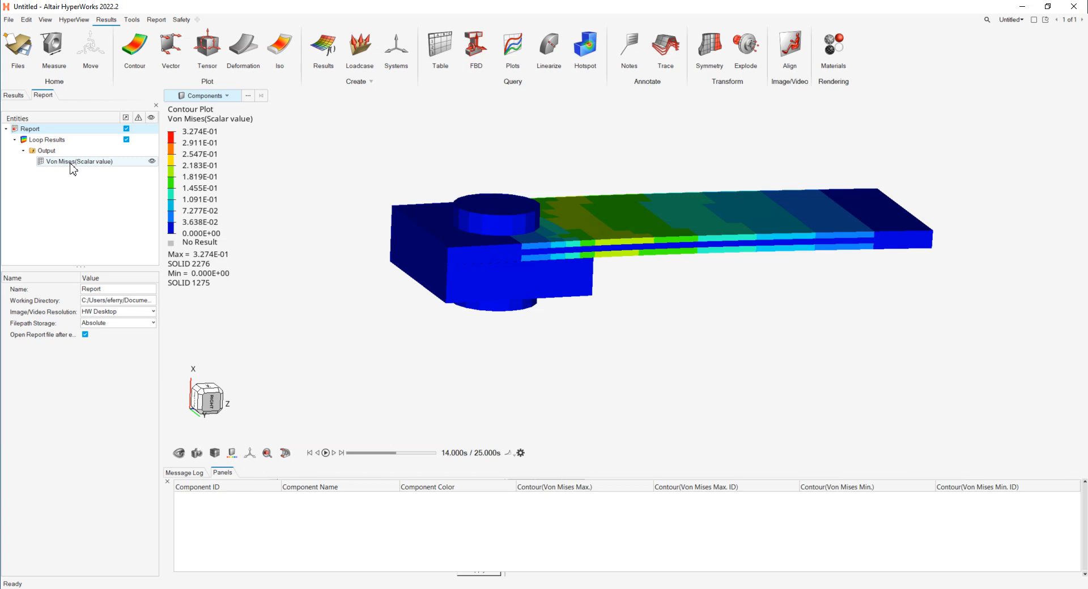
left_click(152, 162)
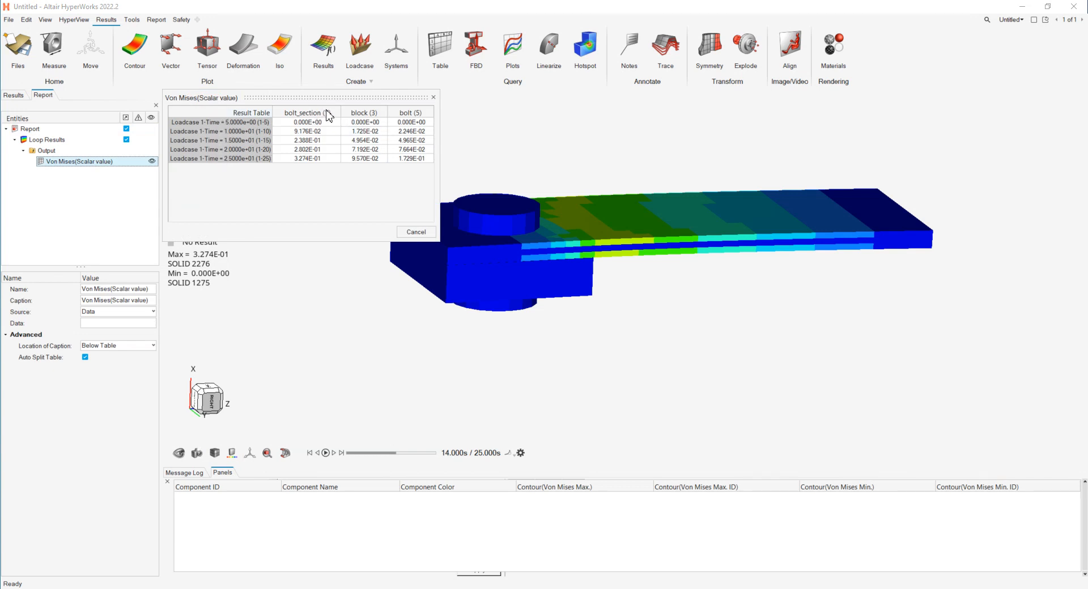
left_click(406, 122)
left_click(434, 100)
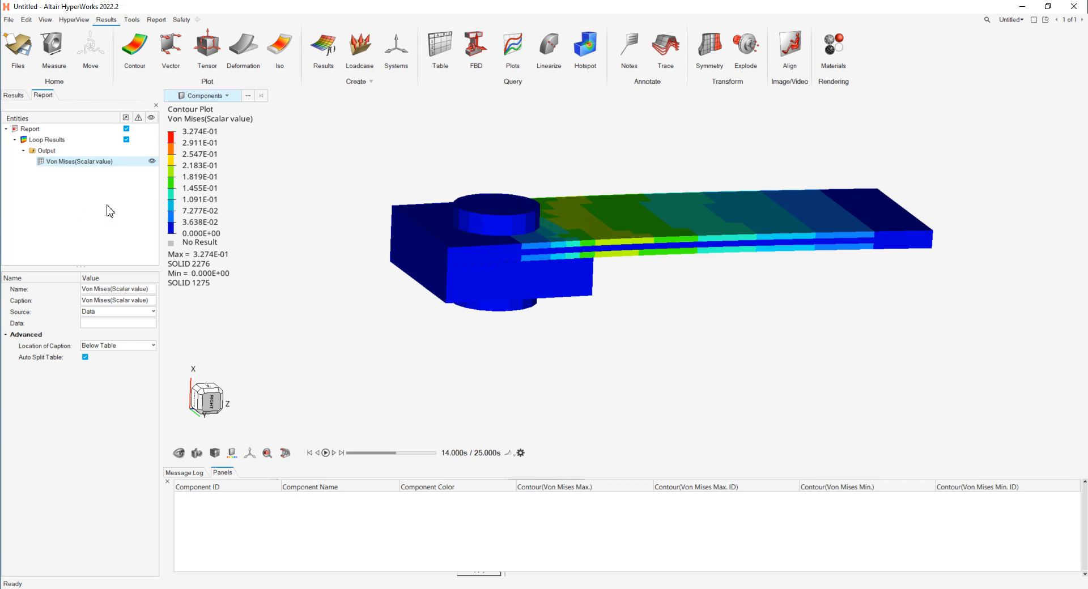
Delete the generated Output folder from the Loop Results module.
left_click(56, 151)
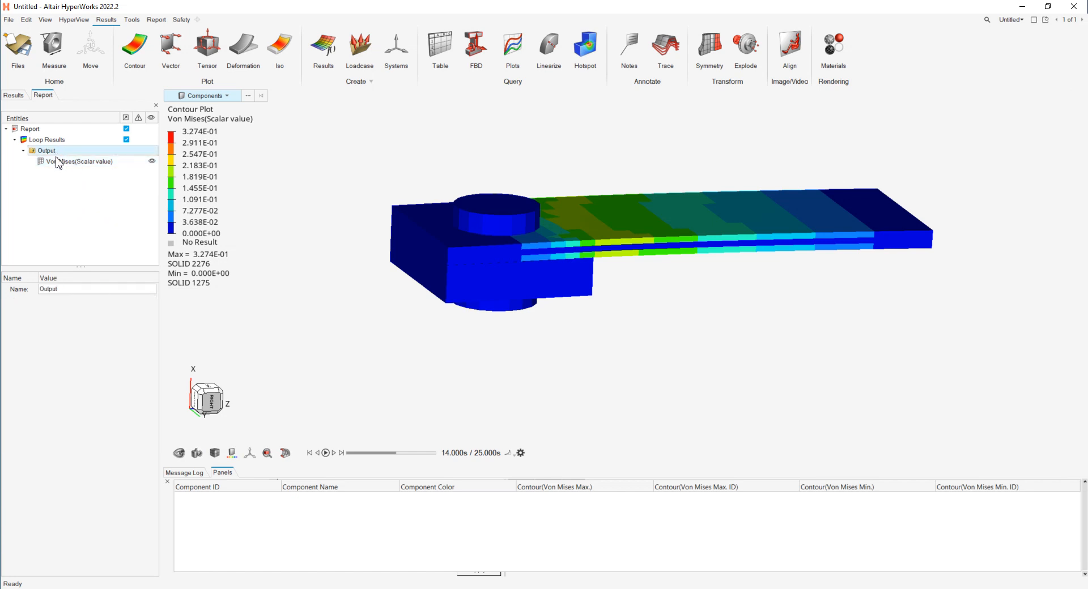
key("Delete")
Add an image item to the Loop Results module and keep its caption location set to Below Image.
right_click(53, 139)
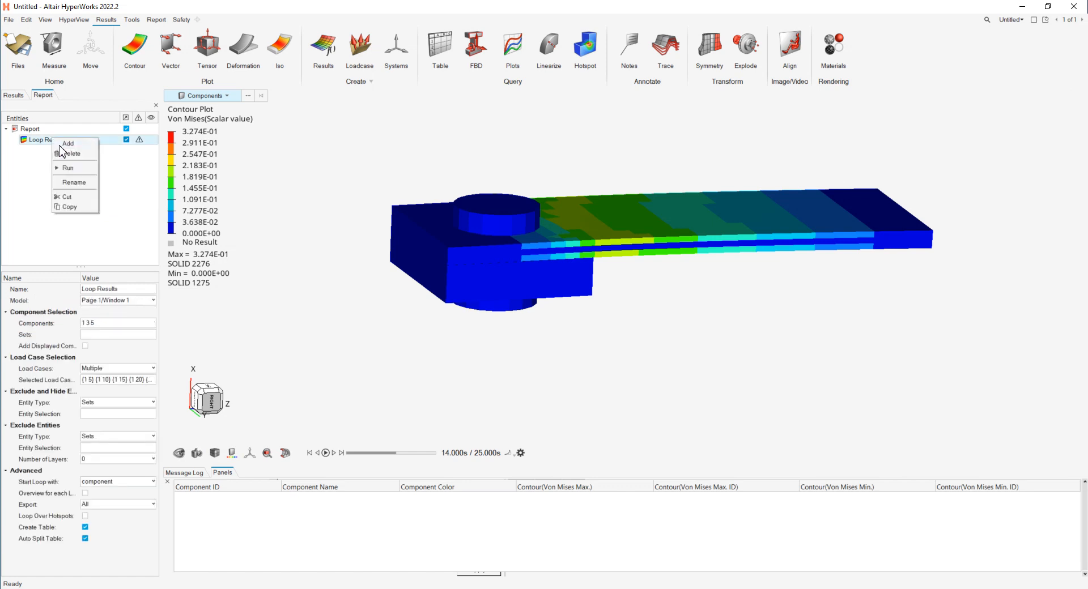
mouse_move(71, 146)
mouse_move(126, 146)
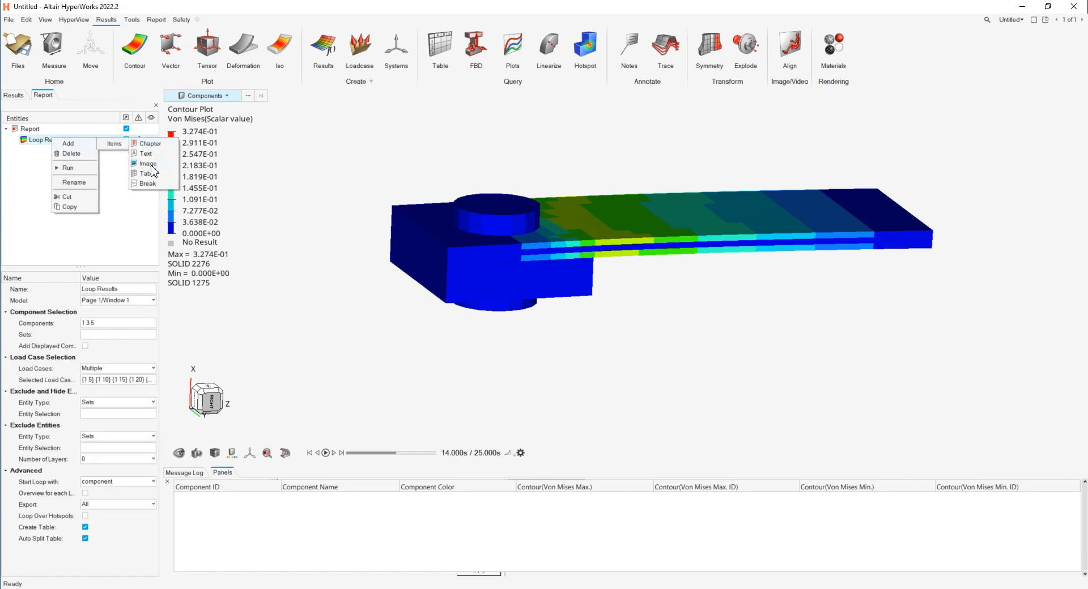
left_click(150, 163)
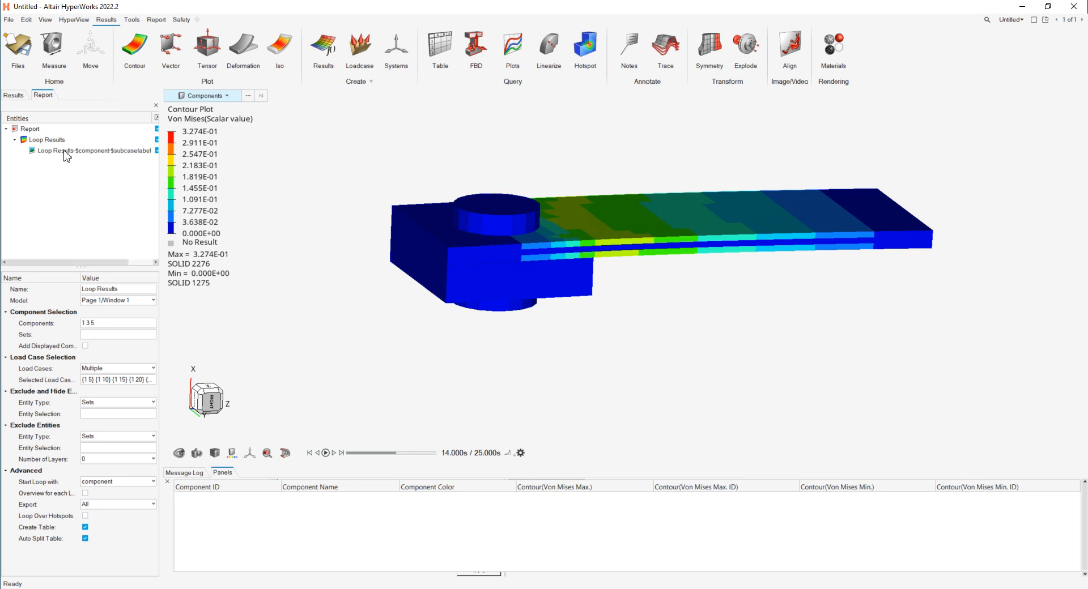
left_click(64, 151)
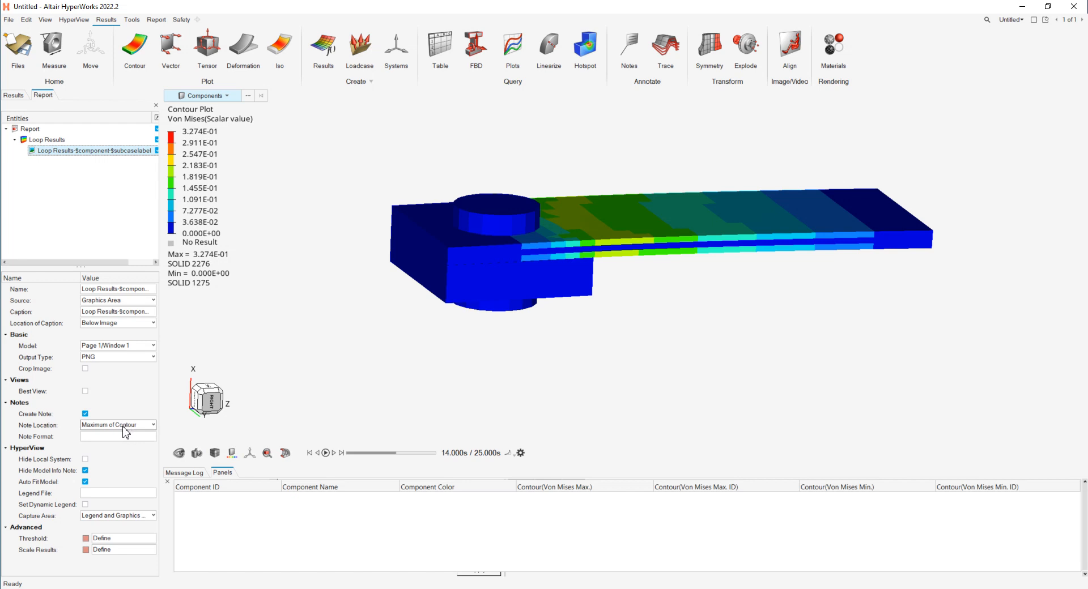
left_click(98, 323)
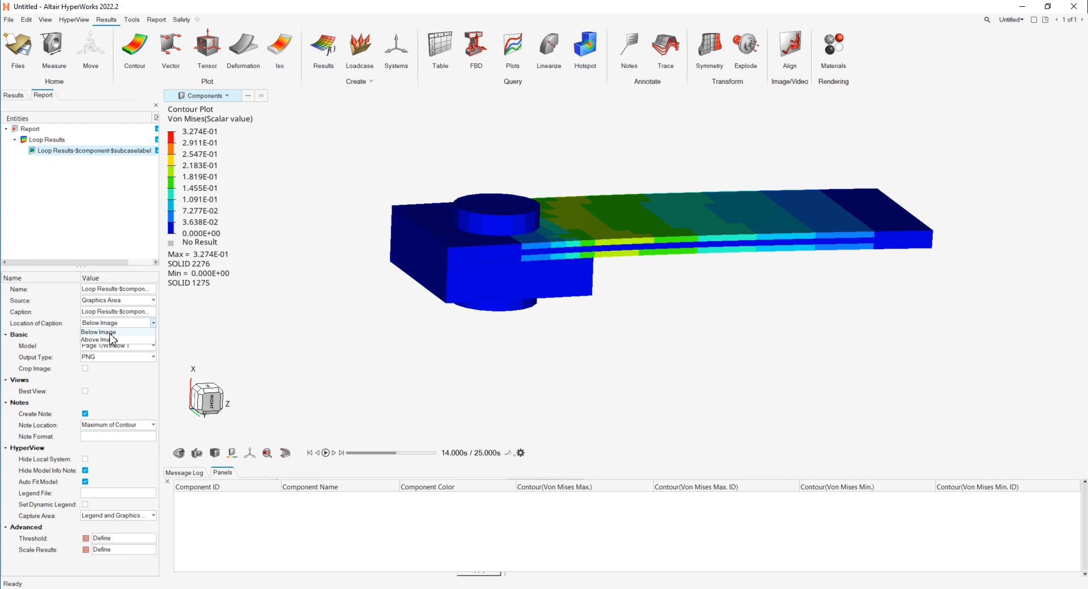
left_click(99, 332)
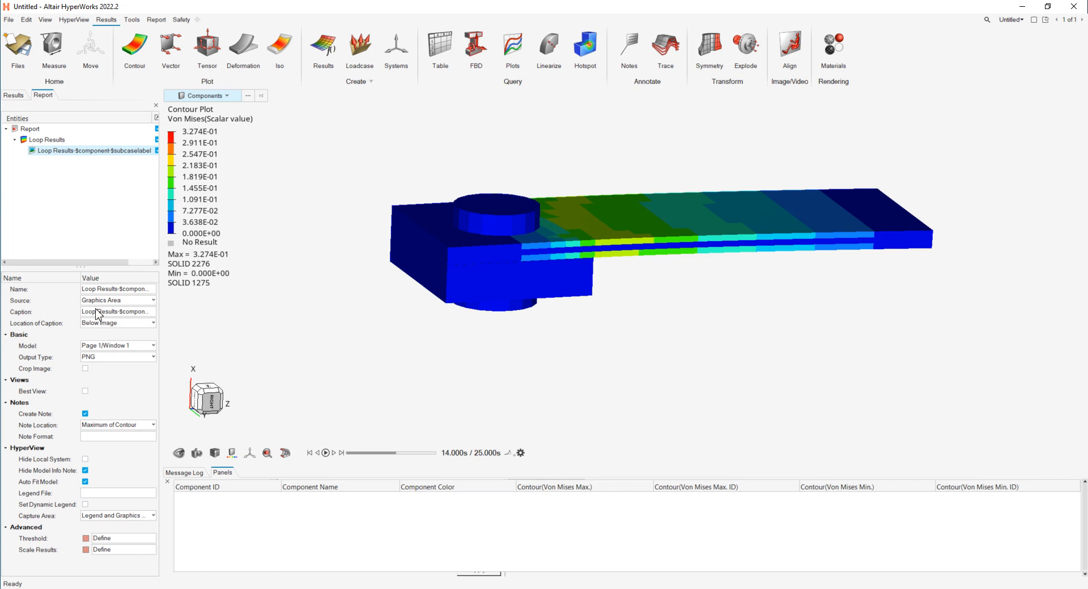
Open the image's caption text for editing and reduce it to the $component variable.
left_click(100, 313)
left_click(105, 313)
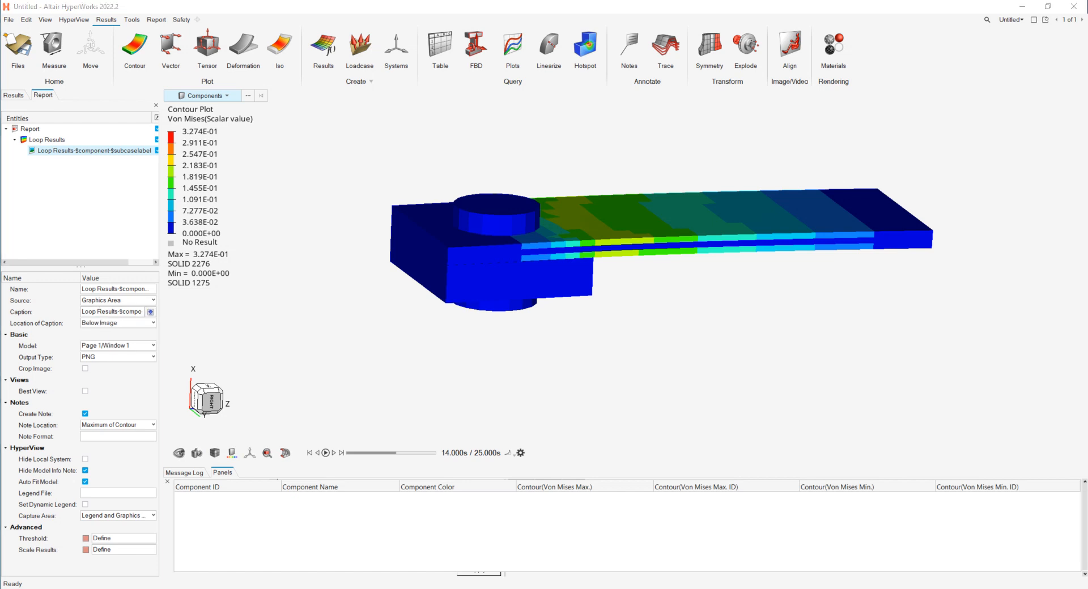
left_click(150, 311)
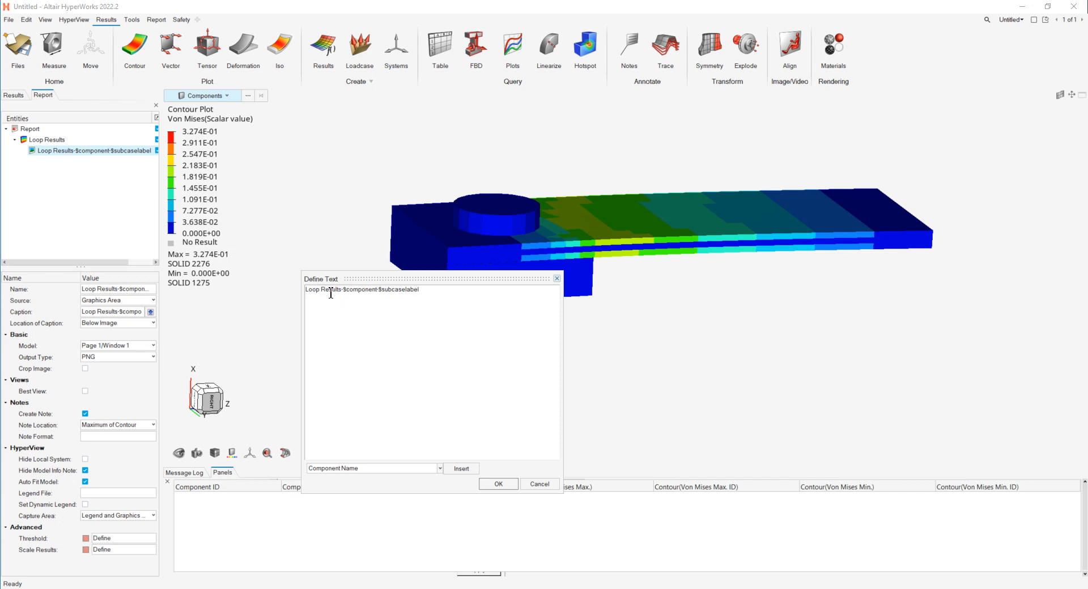
left_click_drag(331, 294, 317, 294)
key("BackSpace")
key("BackSpace")
key("BackSpace")
key("BackSpace")
key("shift+End")
key("Delete")
Insert the Simulation ID and Simulation Title variables, delete $loadstep, and apply the caption as "$component $timestep".
left_click(368, 470)
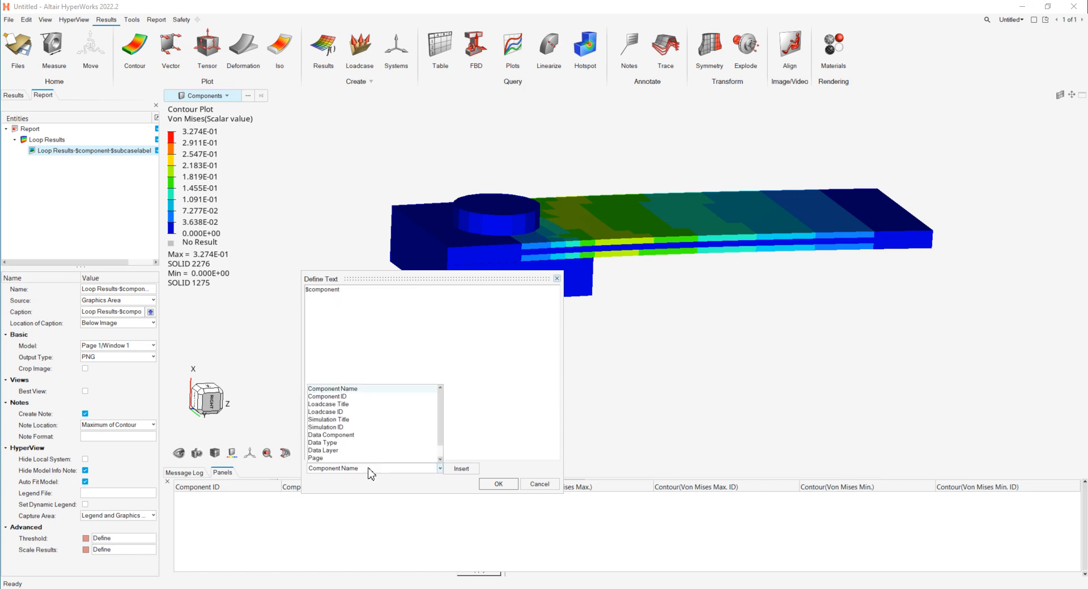
left_click(352, 427)
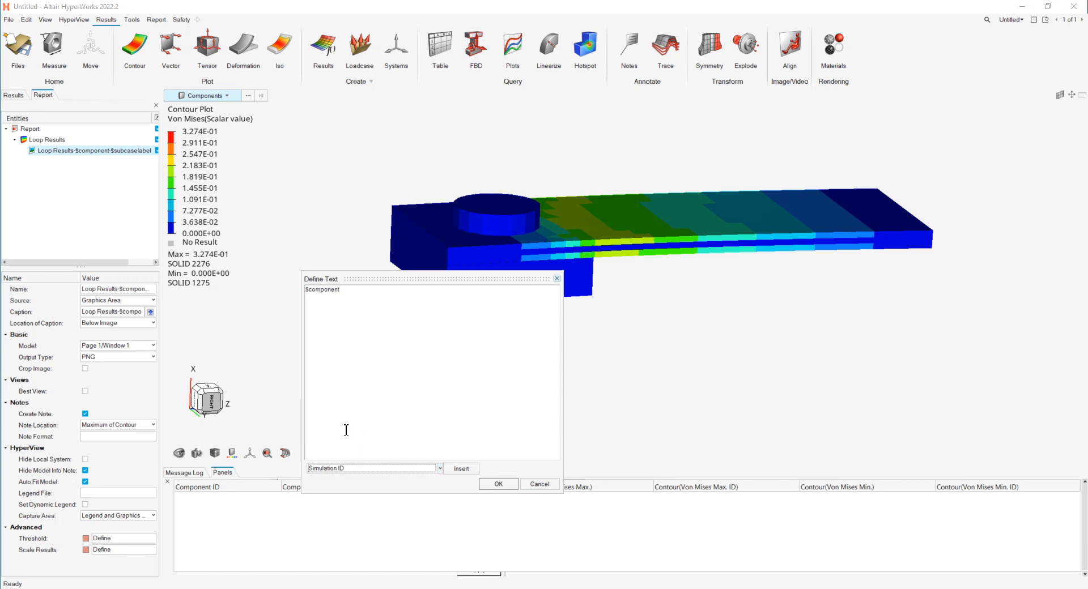
left_click(462, 470)
left_click(382, 469)
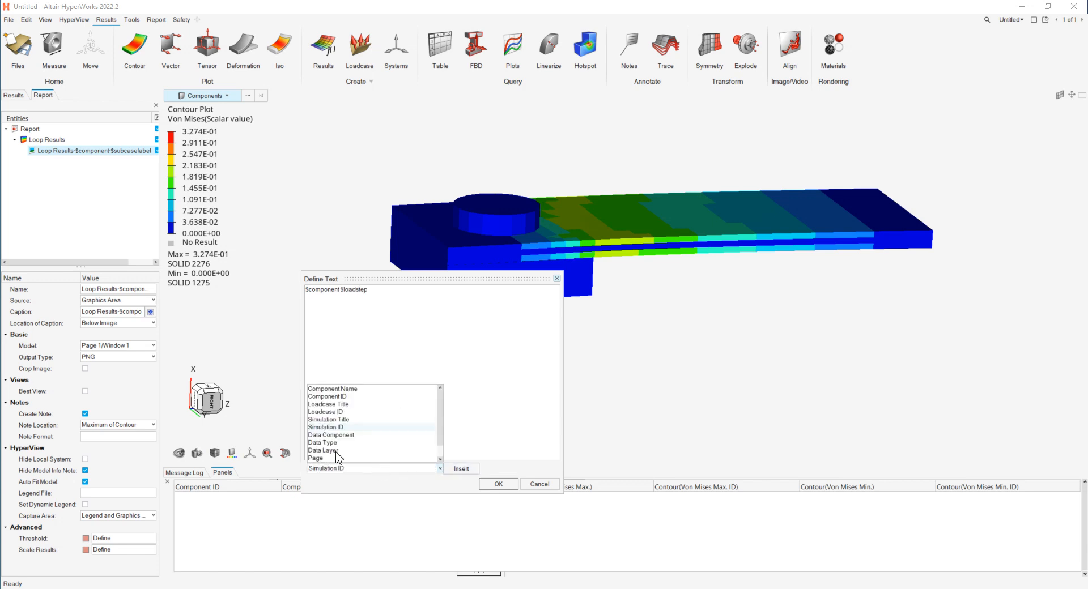
left_click(338, 420)
left_click(468, 471)
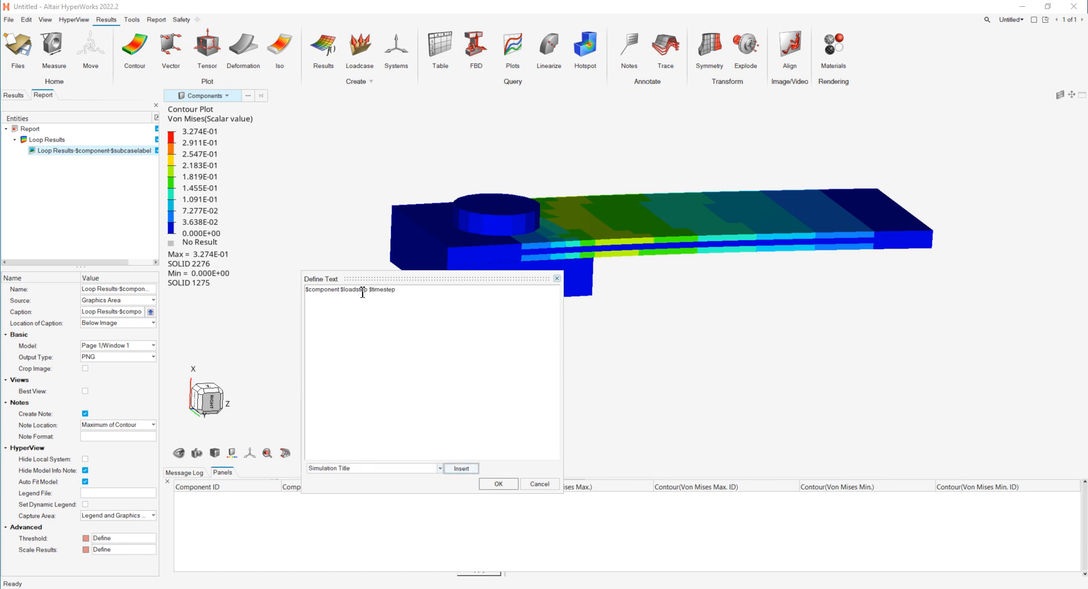
double_click(363, 289)
key("Delete")
left_click(498, 485)
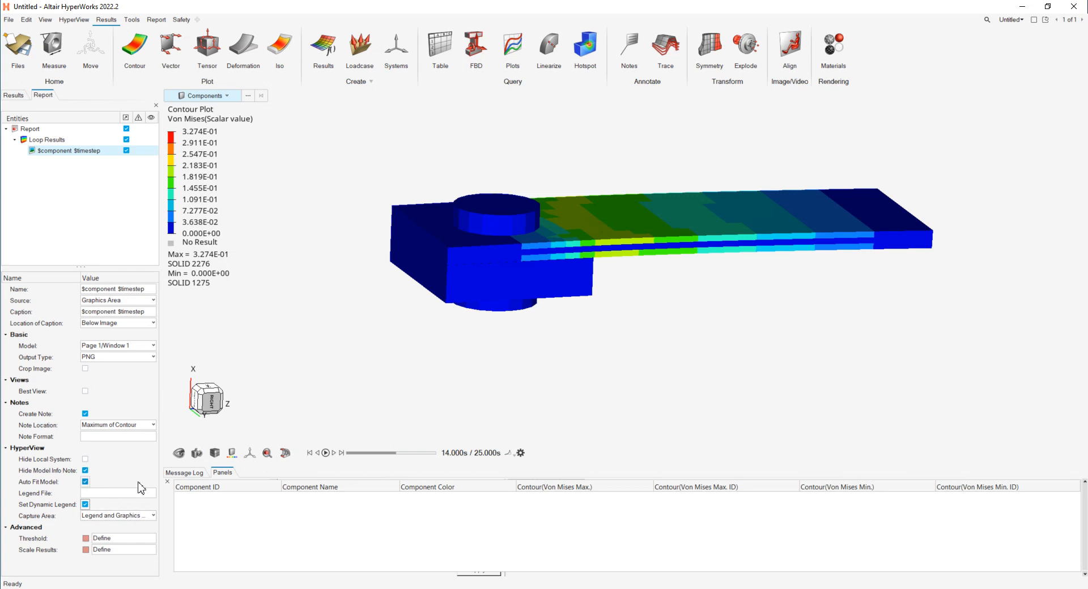
Run the Loop Results module with its image item and view the Von Mises table in the new output.
right_click(71, 141)
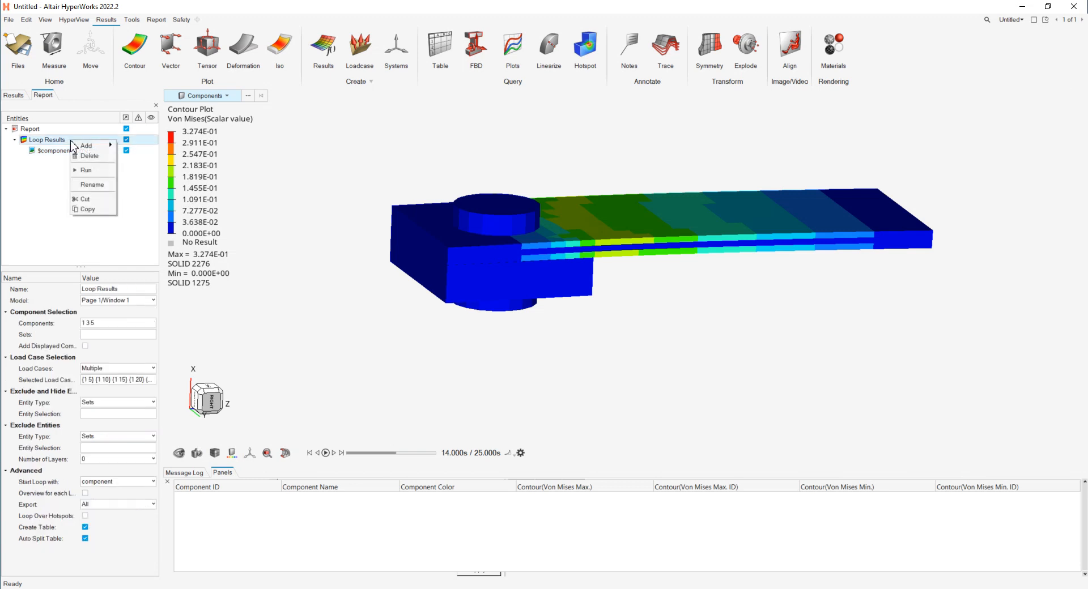
left_click(86, 170)
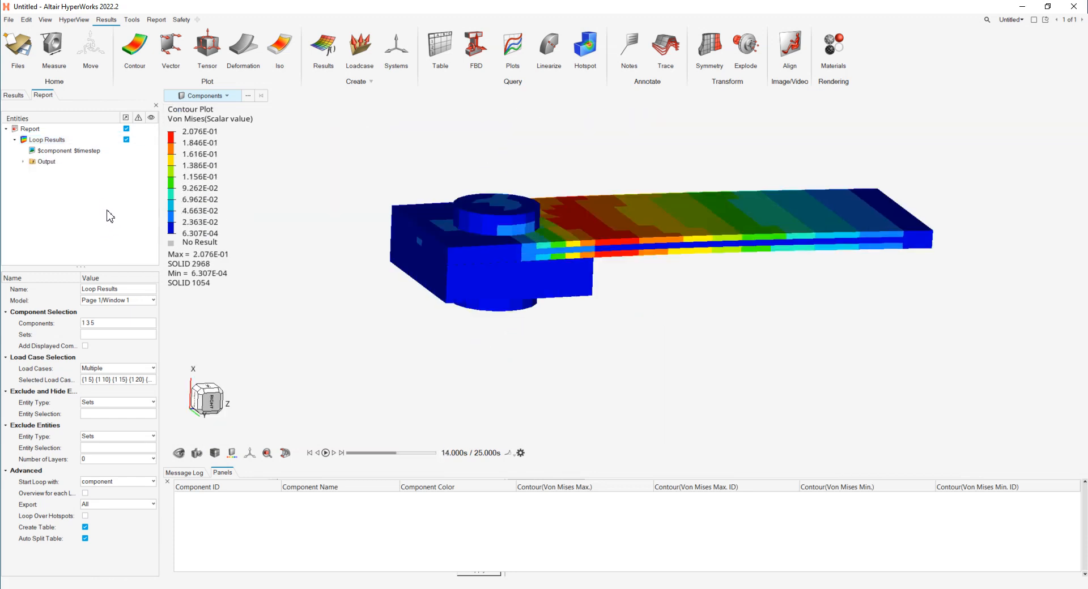
left_click(23, 161)
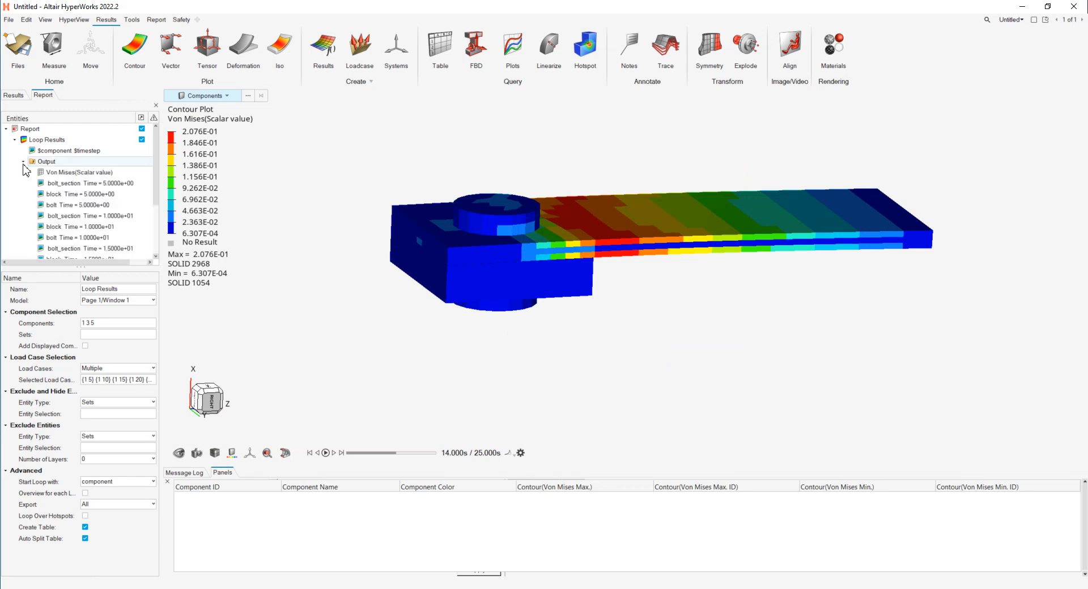
left_click(67, 173)
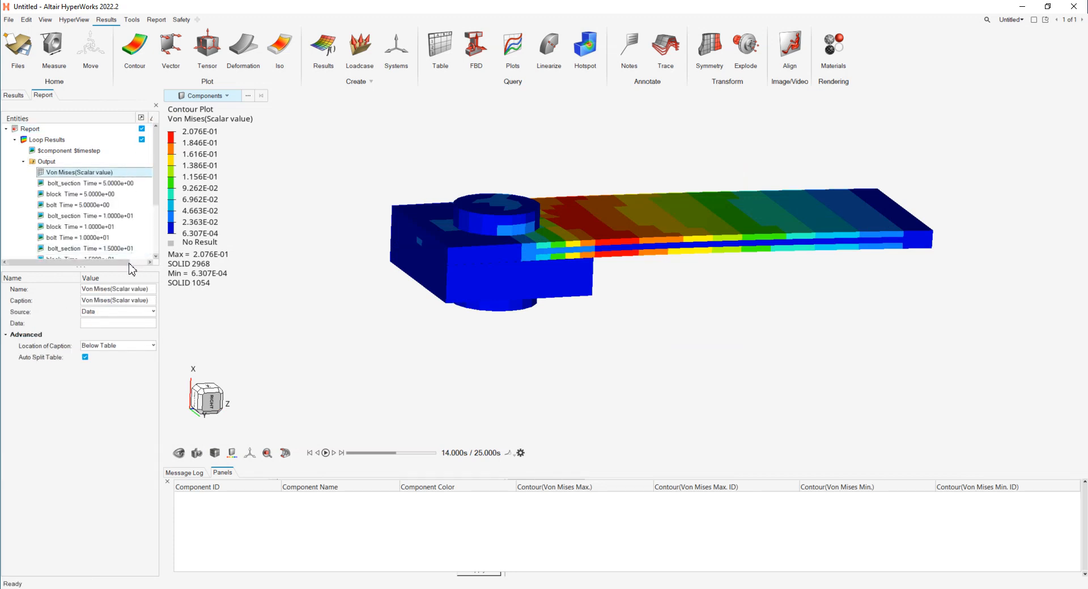
left_click_drag(130, 262, 152, 267)
left_click(147, 172)
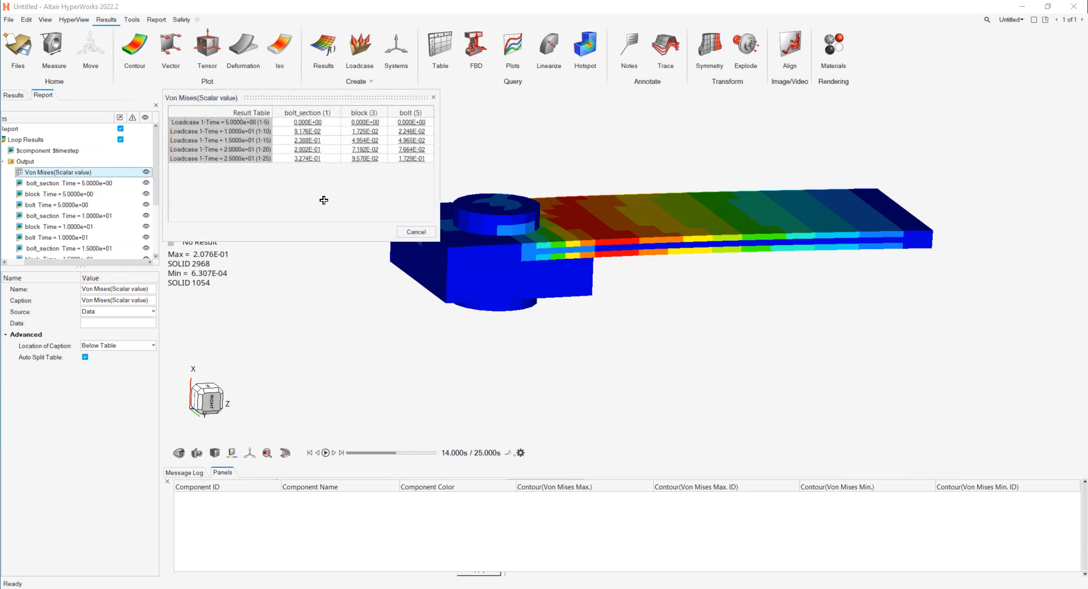
left_click(416, 233)
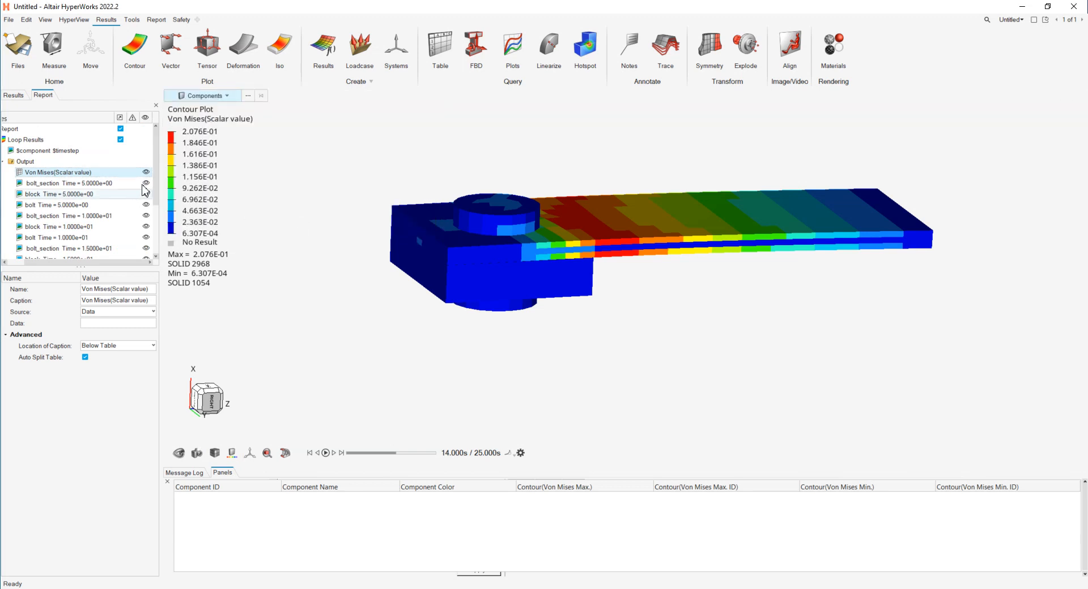
Examine the generated contour images of bolt_section, block and bolt, from time 5 through time 15.
left_click(145, 184)
left_click(146, 184)
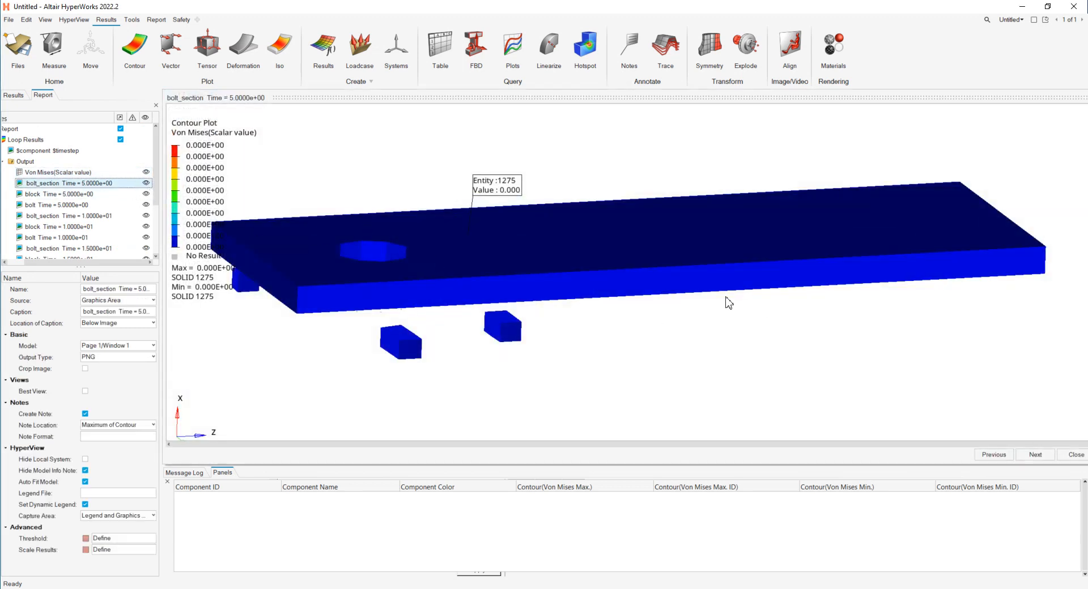
left_click(1045, 456)
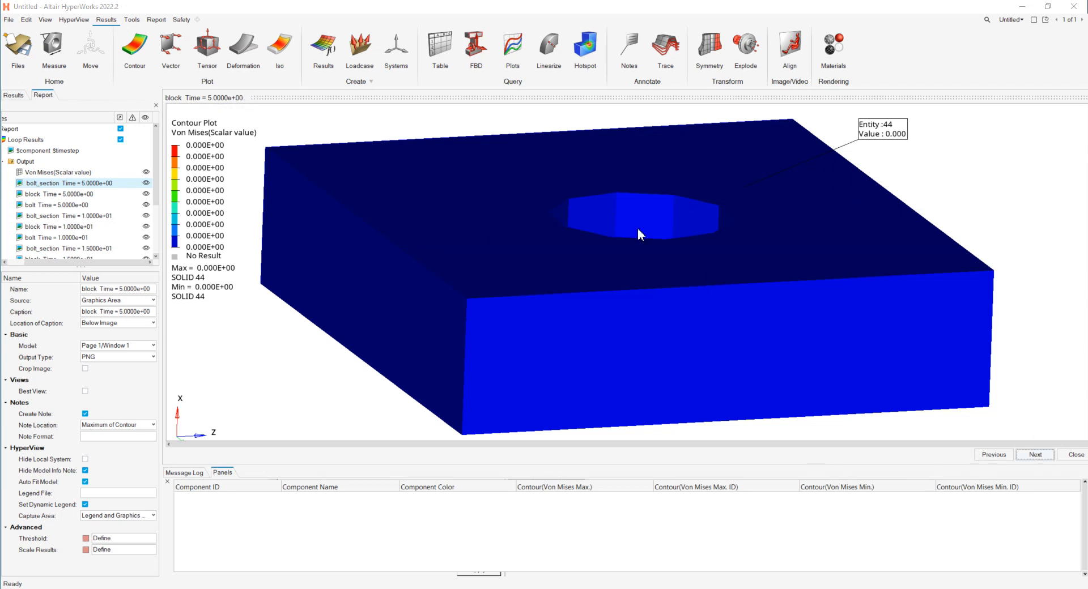
left_click(1038, 455)
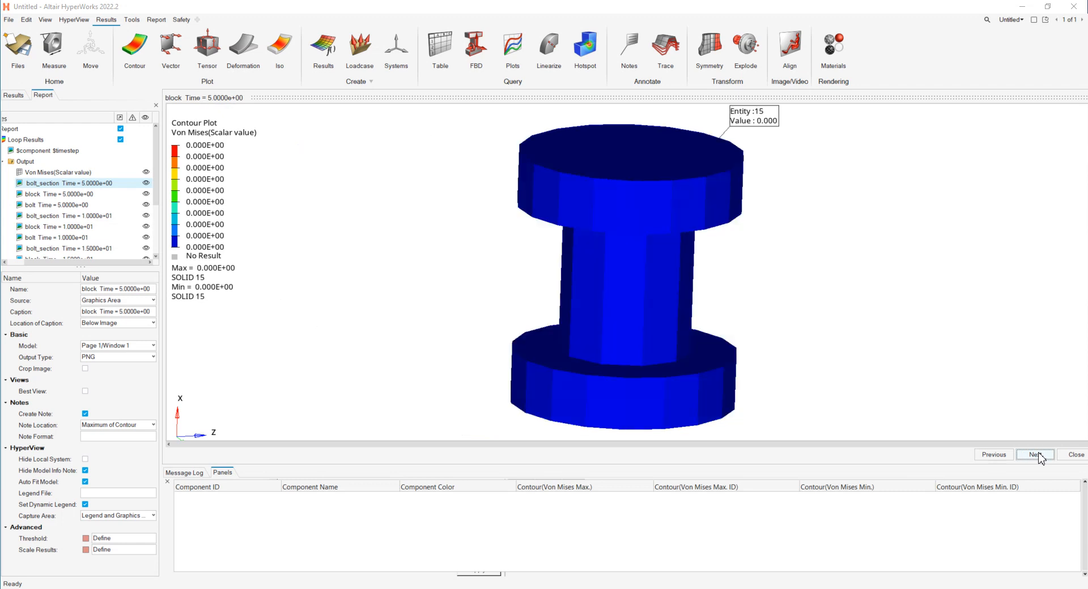
left_click(1038, 456)
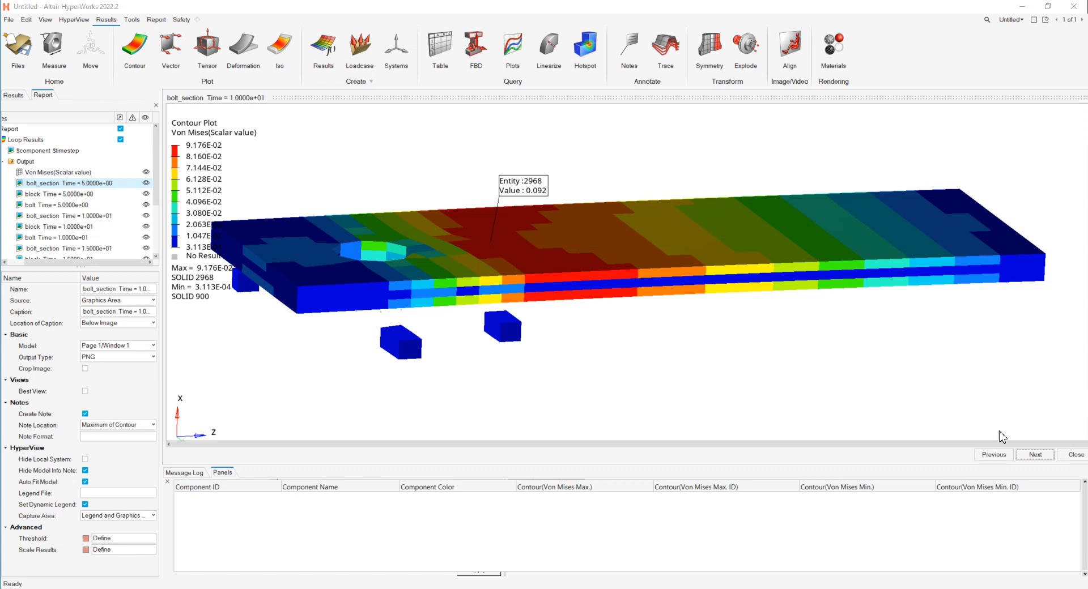
left_click(1035, 455)
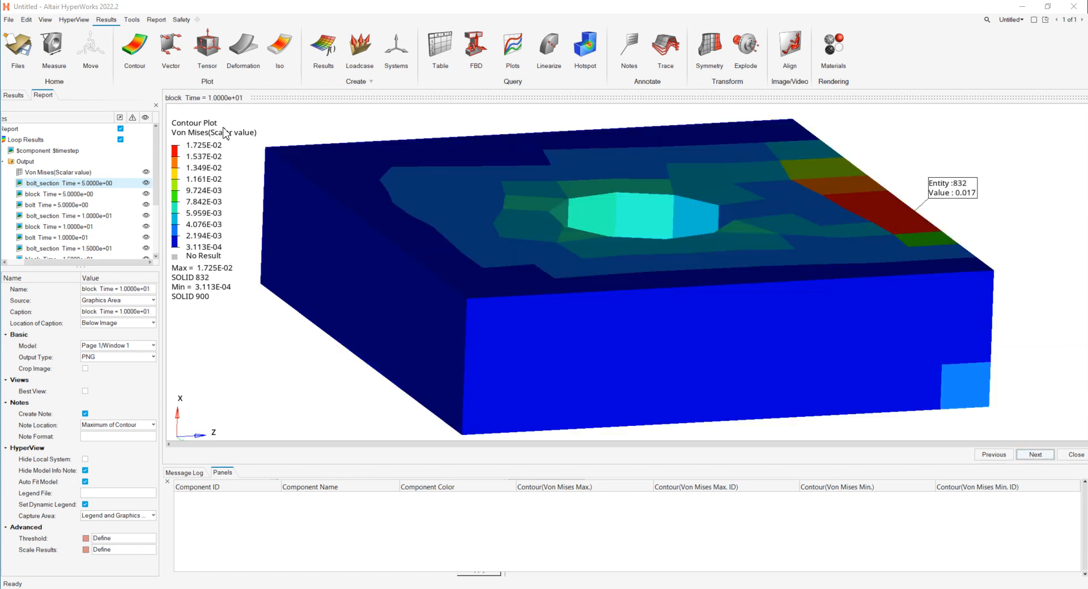
left_click(1035, 455)
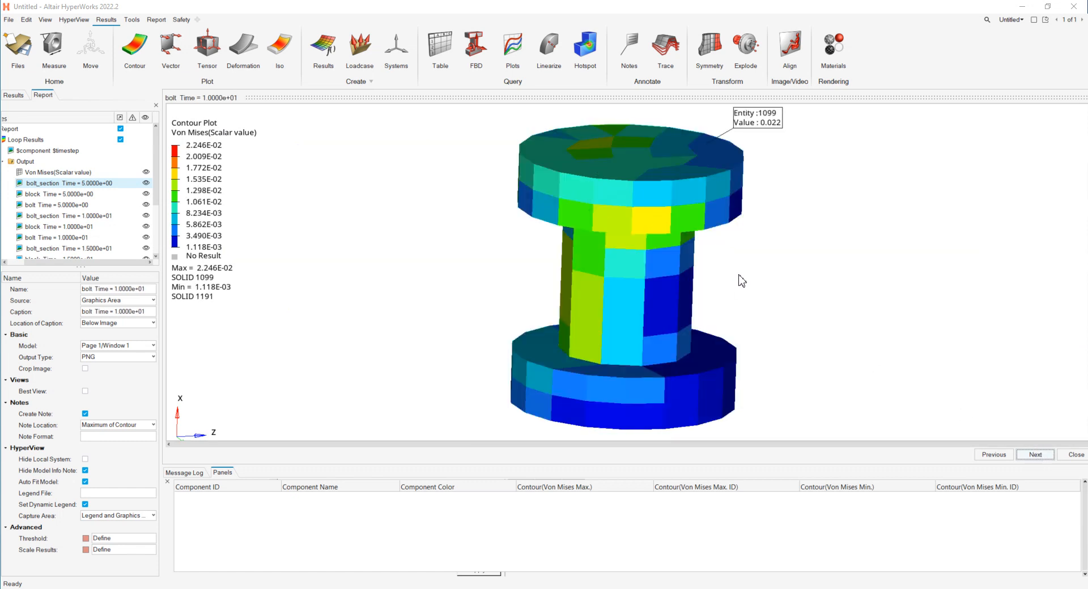
left_click(1034, 455)
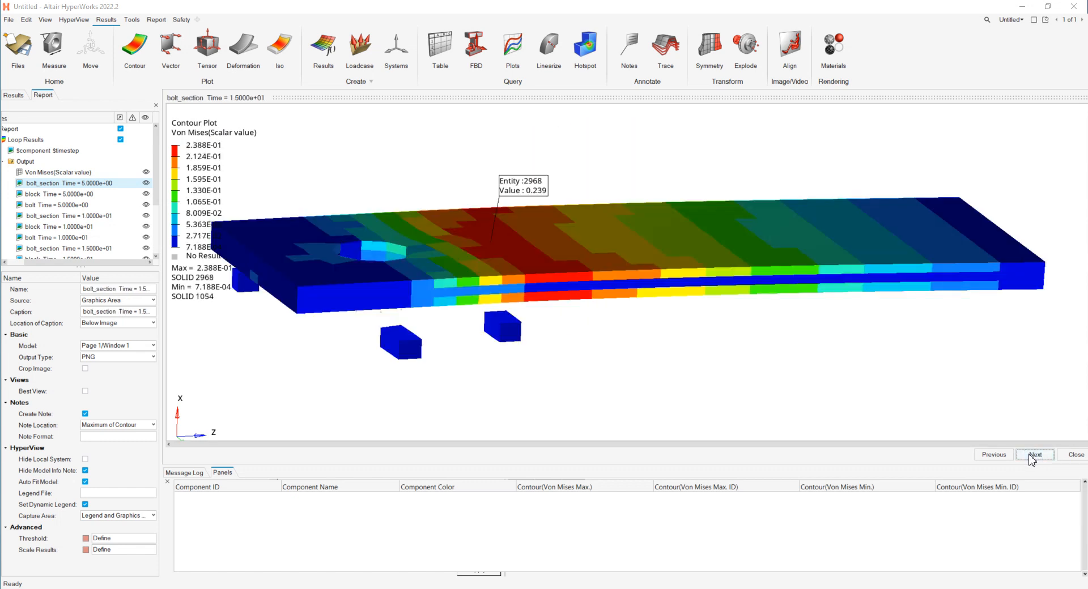
left_click(1035, 455)
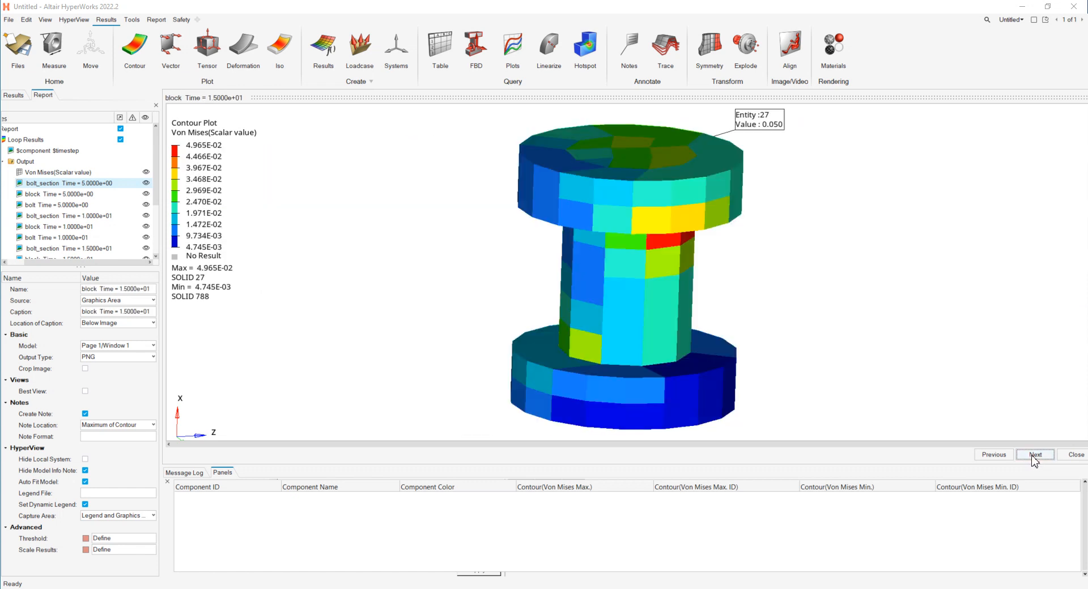
left_click(1074, 457)
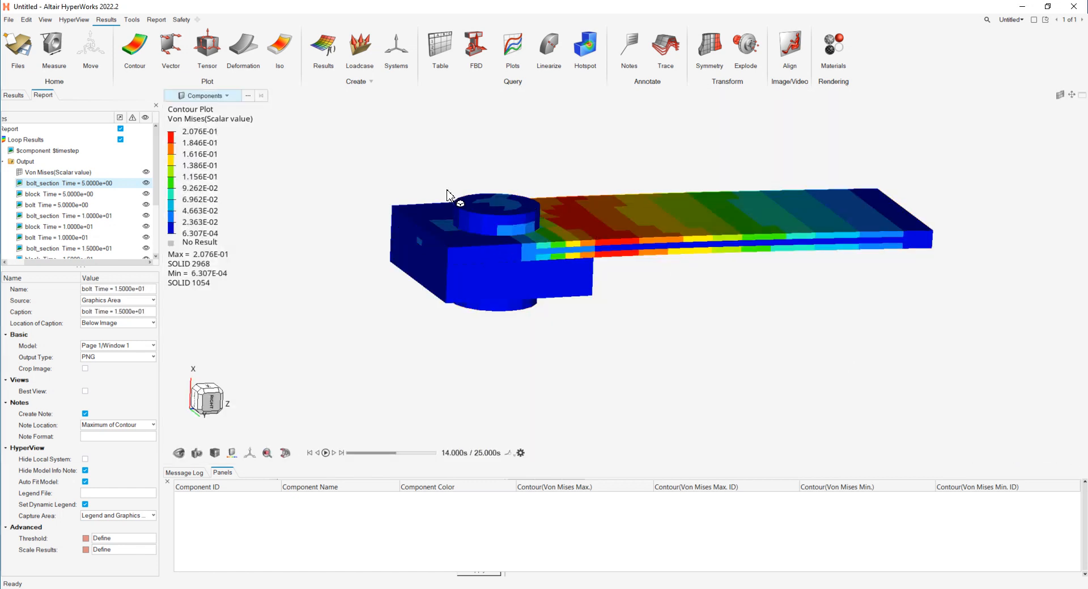
Start exporting the report as a Word document and browse to the VIDEO_TUTO\LOOP folder on the HDD (E:) drive.
left_click(157, 20)
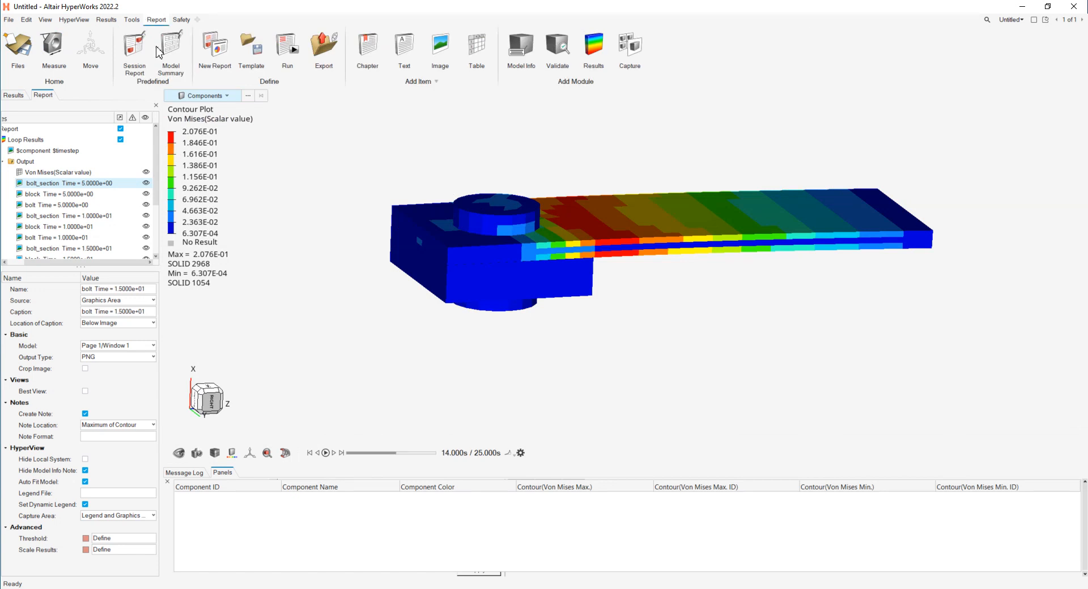
left_click(332, 50)
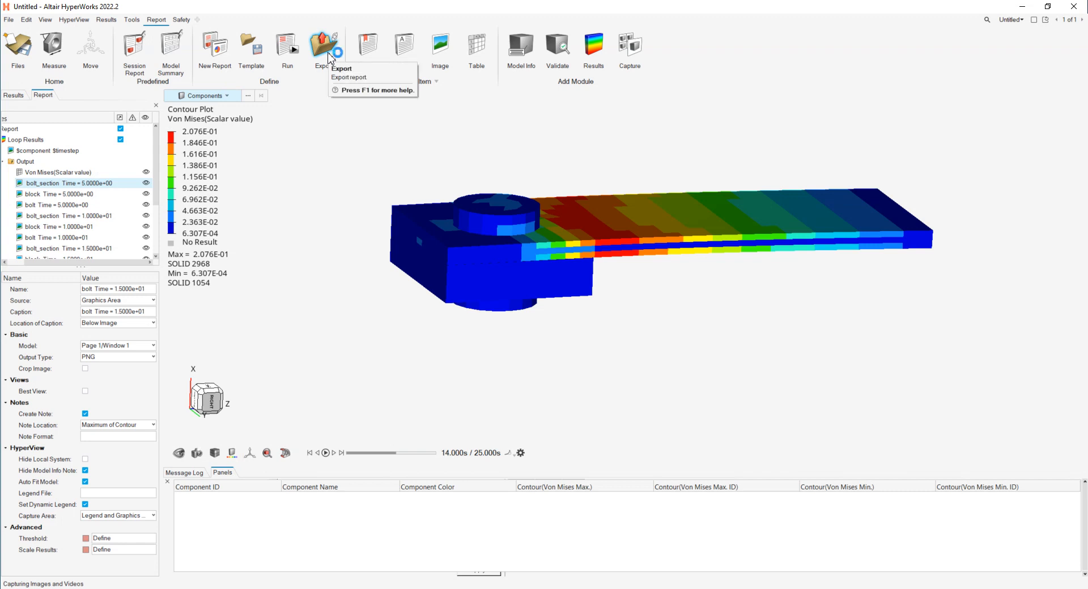
left_click(329, 55)
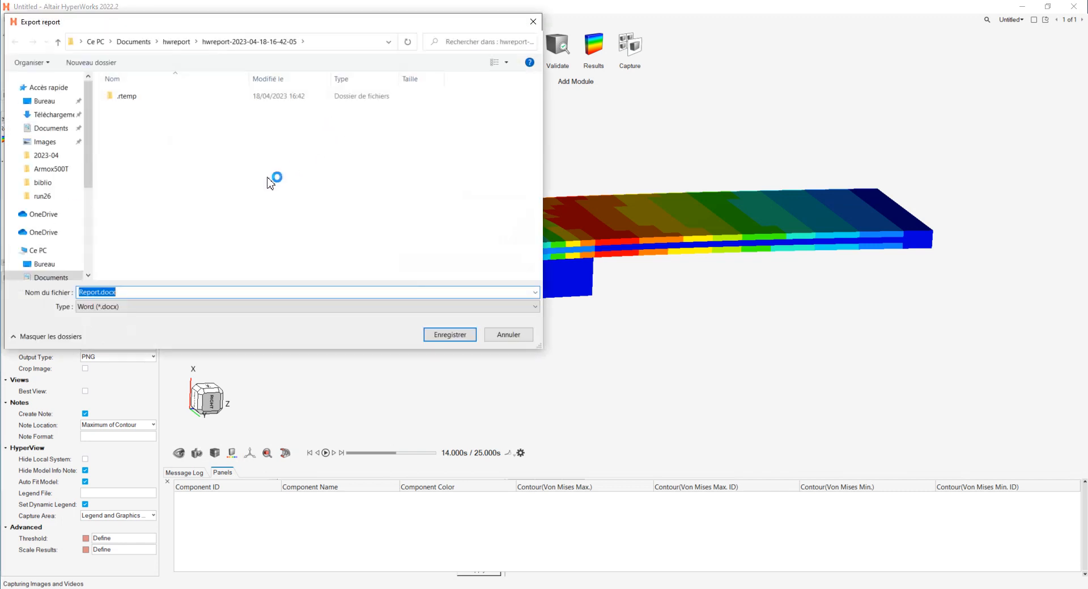
scroll(87, 274, "down", 4)
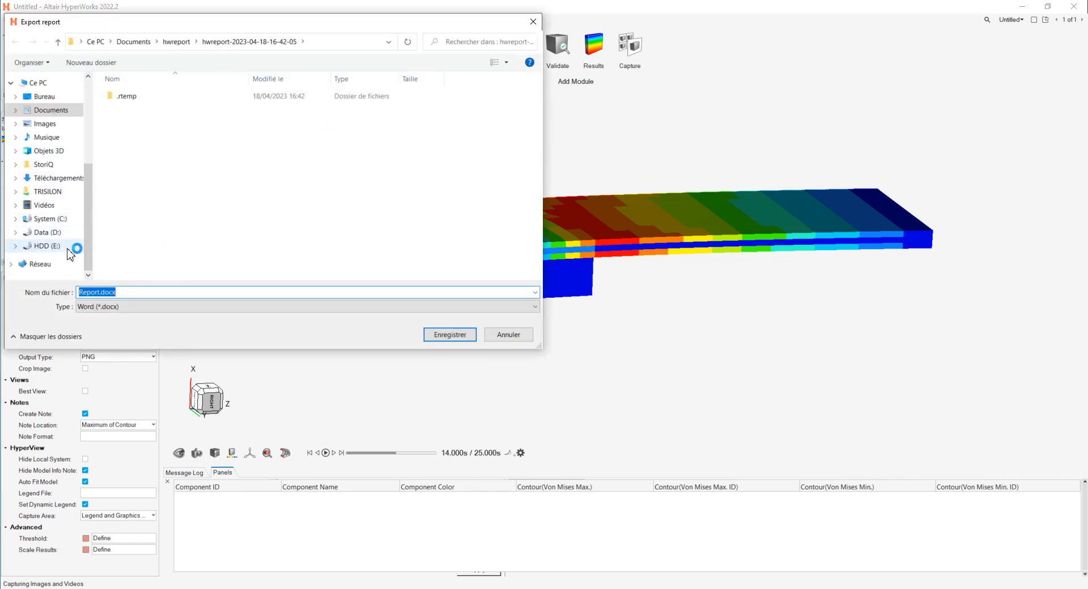
left_click(48, 233)
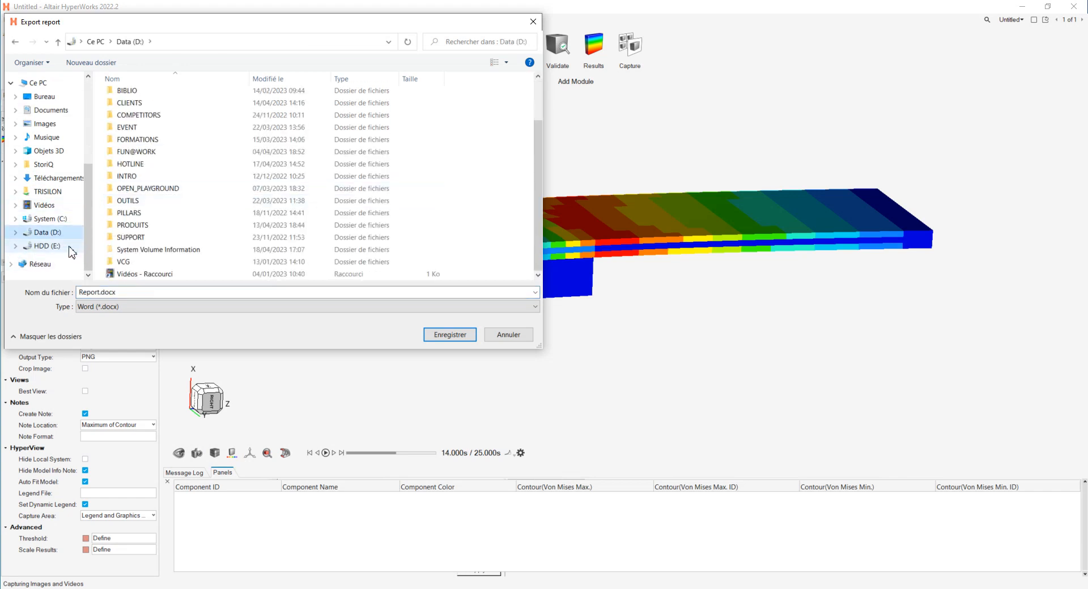
left_click(72, 252)
double_click(151, 145)
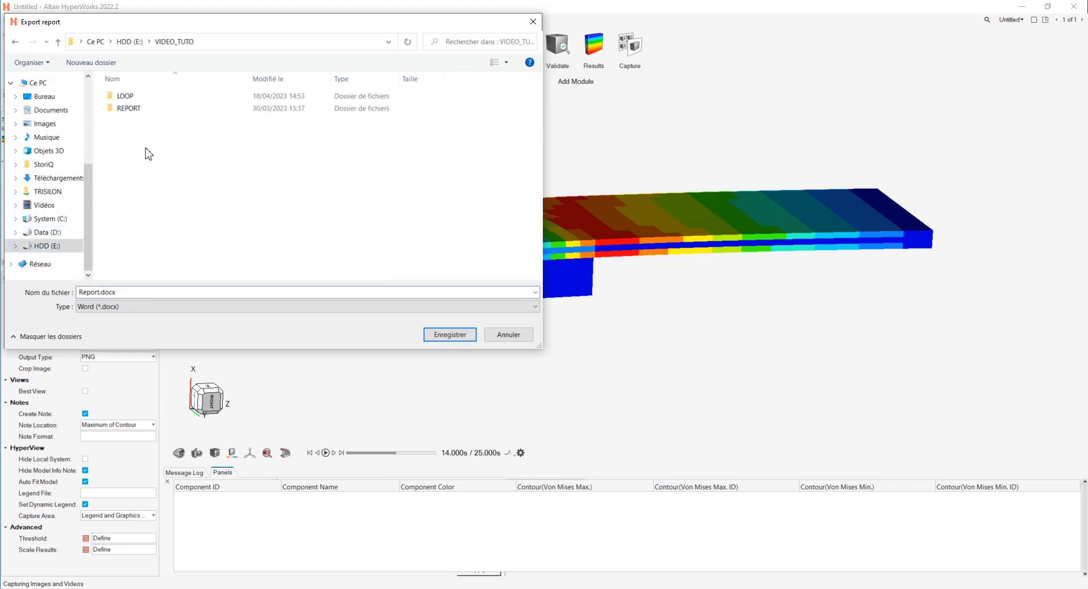
double_click(136, 98)
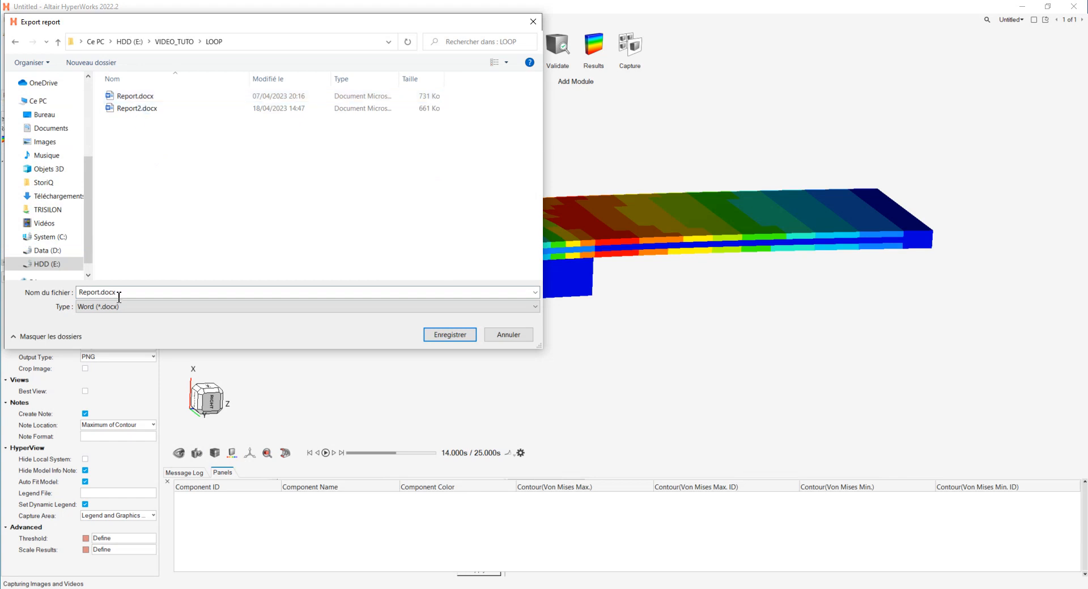
Name the exported report Report_live.docx and save it.
left_click(97, 292)
left_click(98, 293)
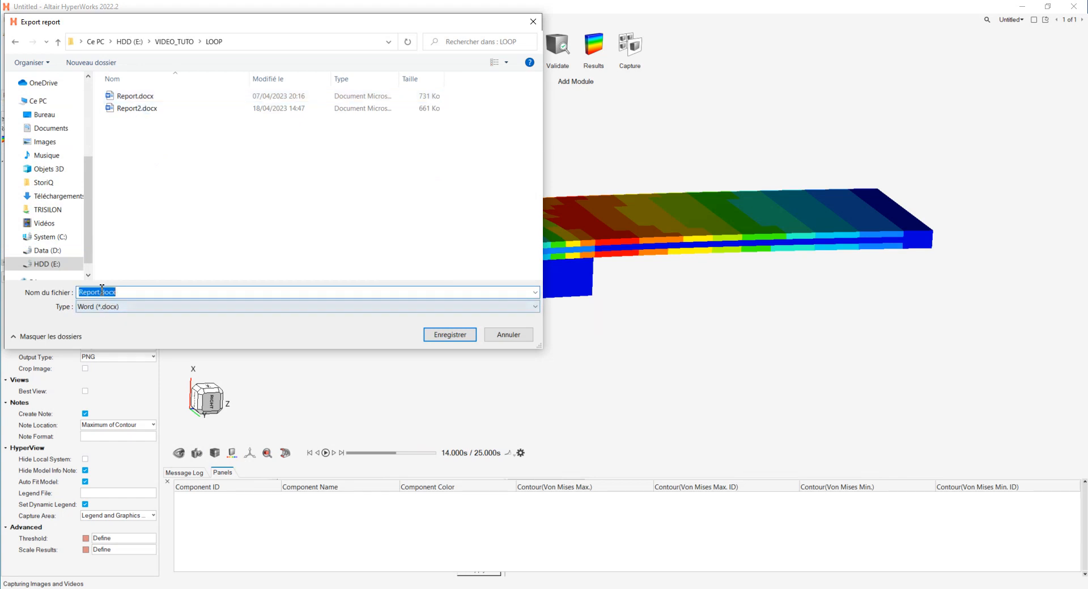
left_click(100, 292)
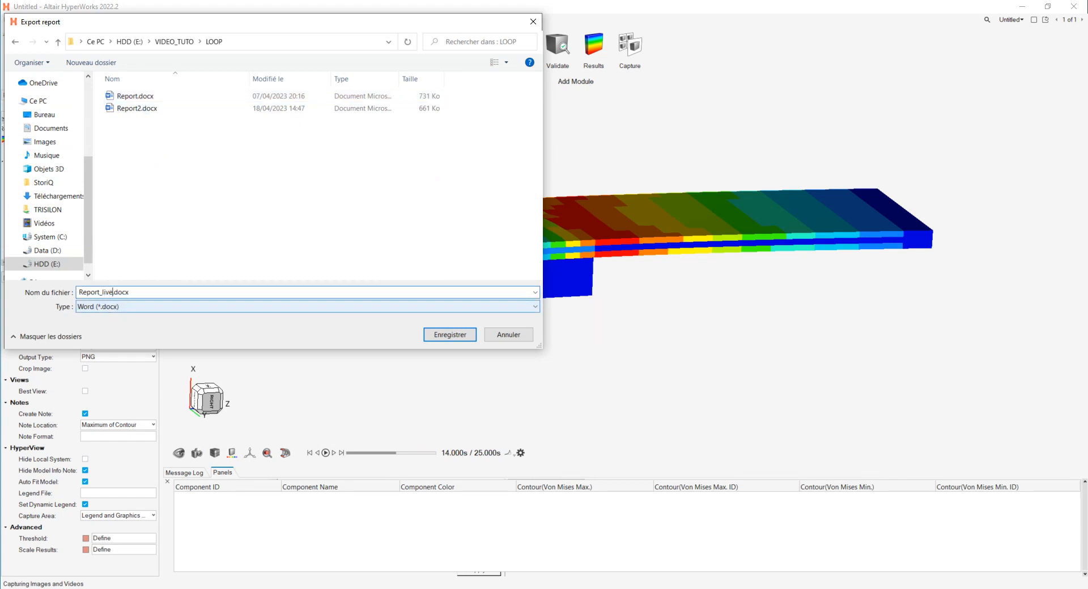
key("Return")
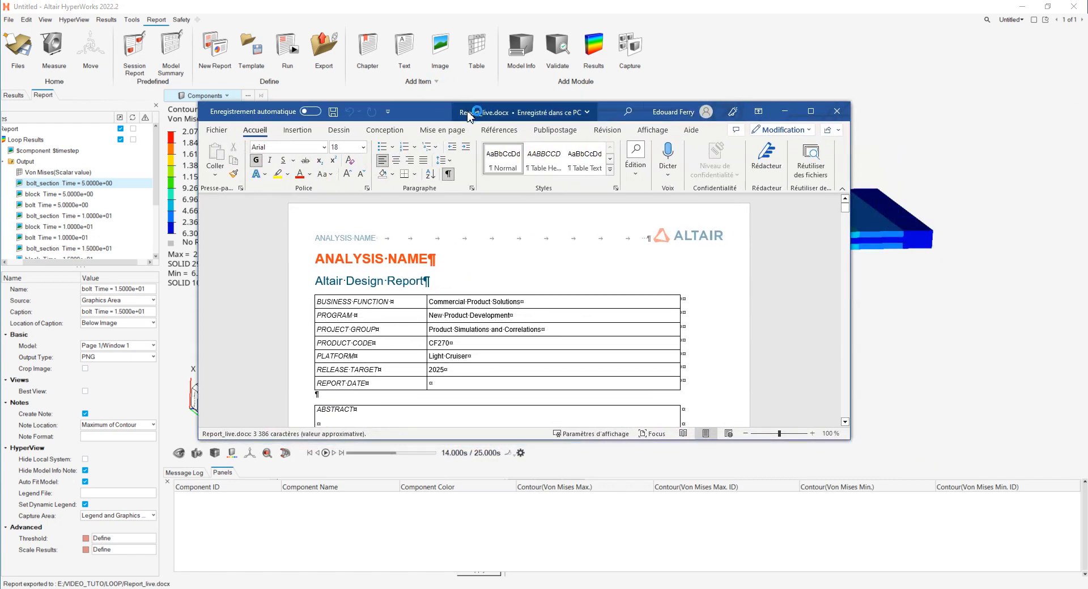
Maximize the exported report in Word and examine the Von Mises result table and its caption.
left_click(810, 111)
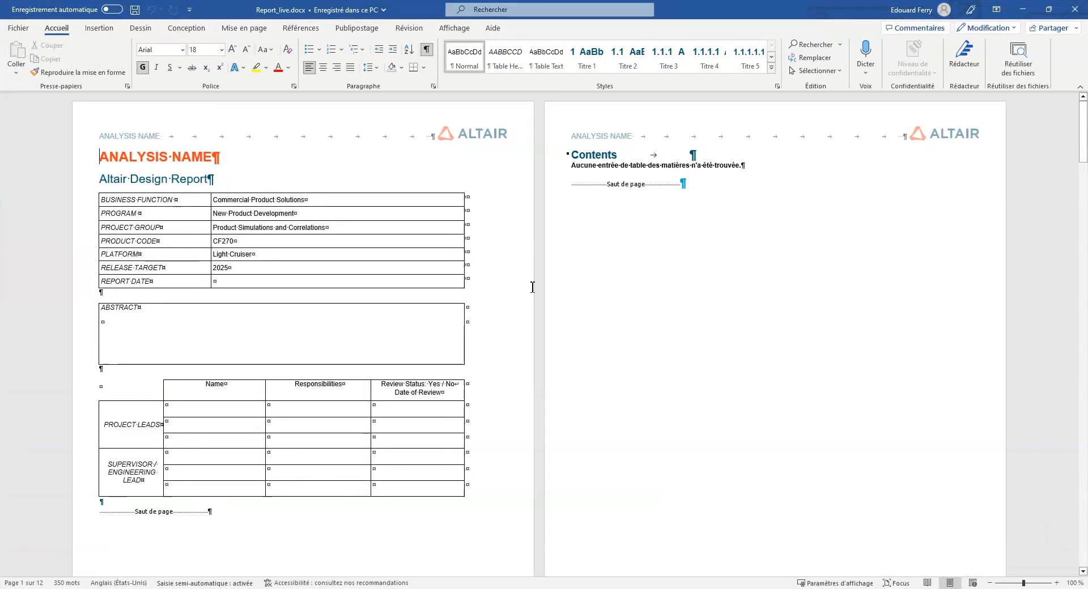
scroll(397, 261, "down", 1)
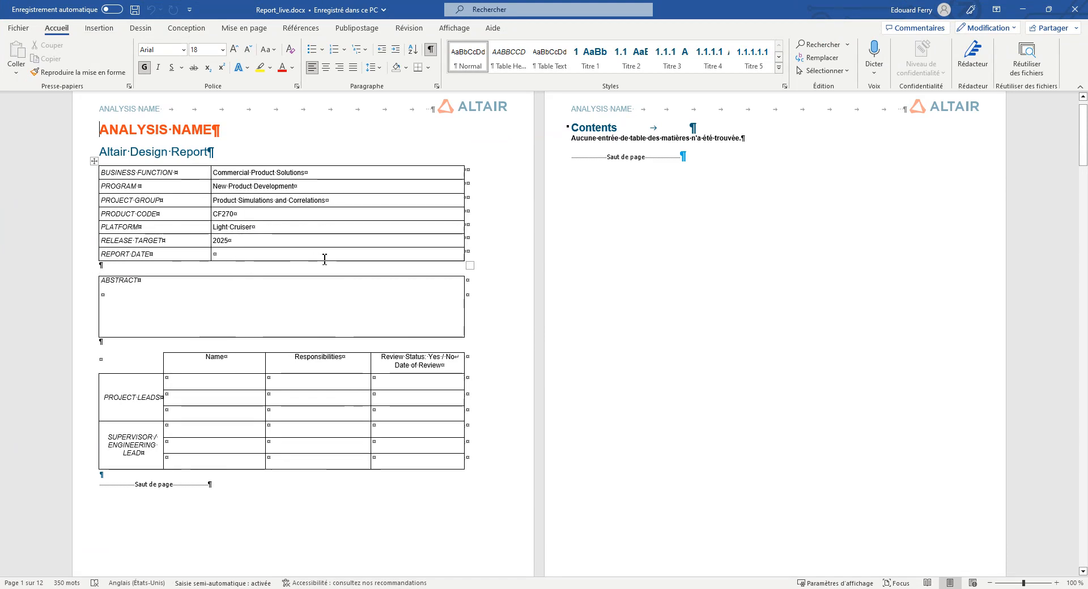
scroll(345, 278, "down", 10)
scroll(351, 272, "down", 10)
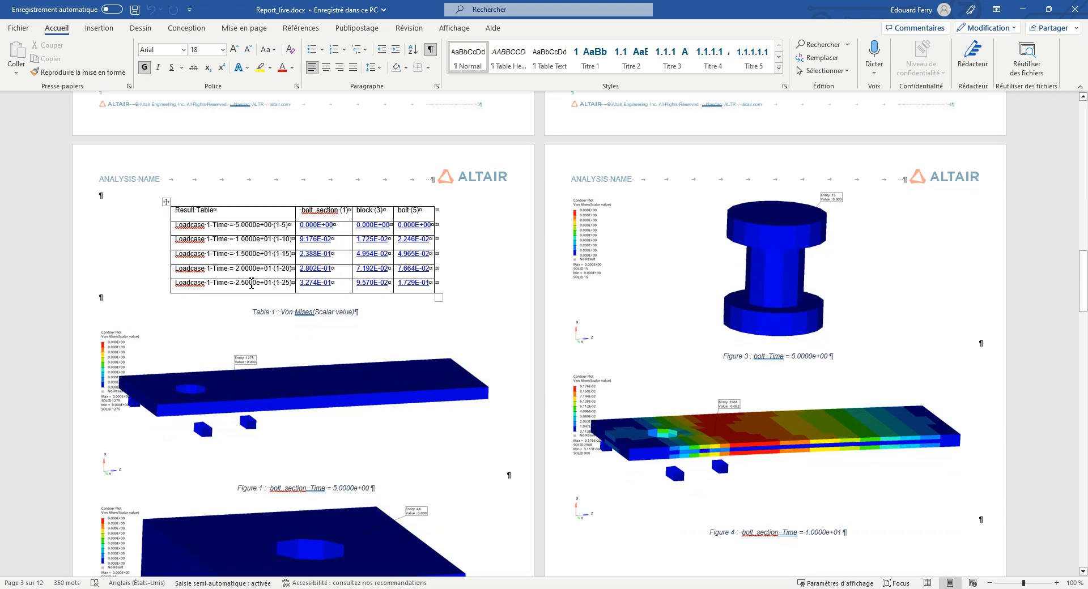
left_click_drag(282, 312, 313, 312)
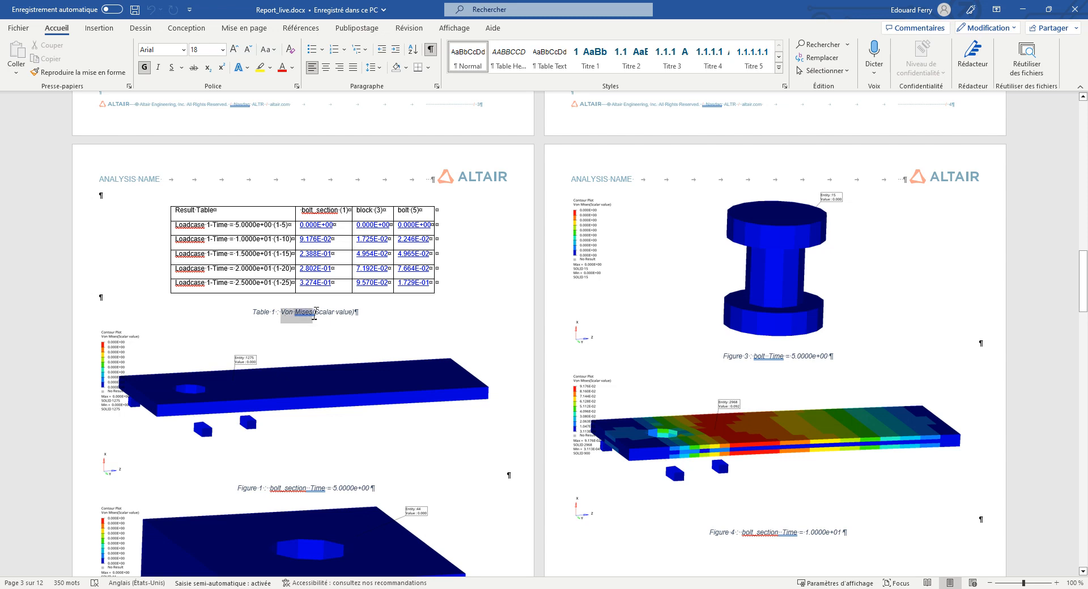
scroll(339, 344, "down", 2)
Examine the Figure 1 contour image and the component name and time in its caption.
left_click(340, 253)
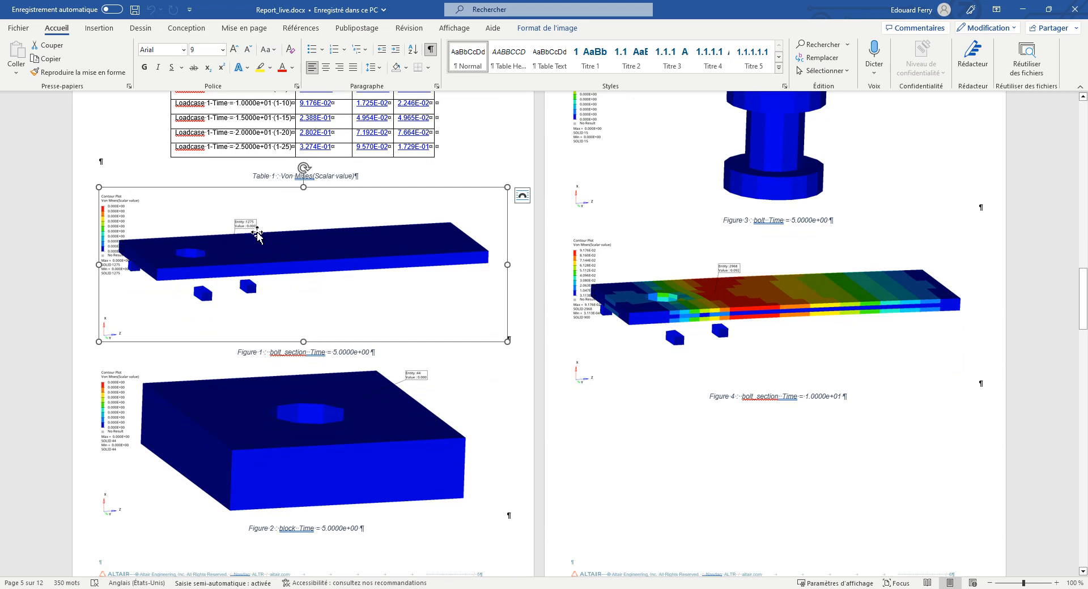
left_click_drag(266, 353, 369, 355)
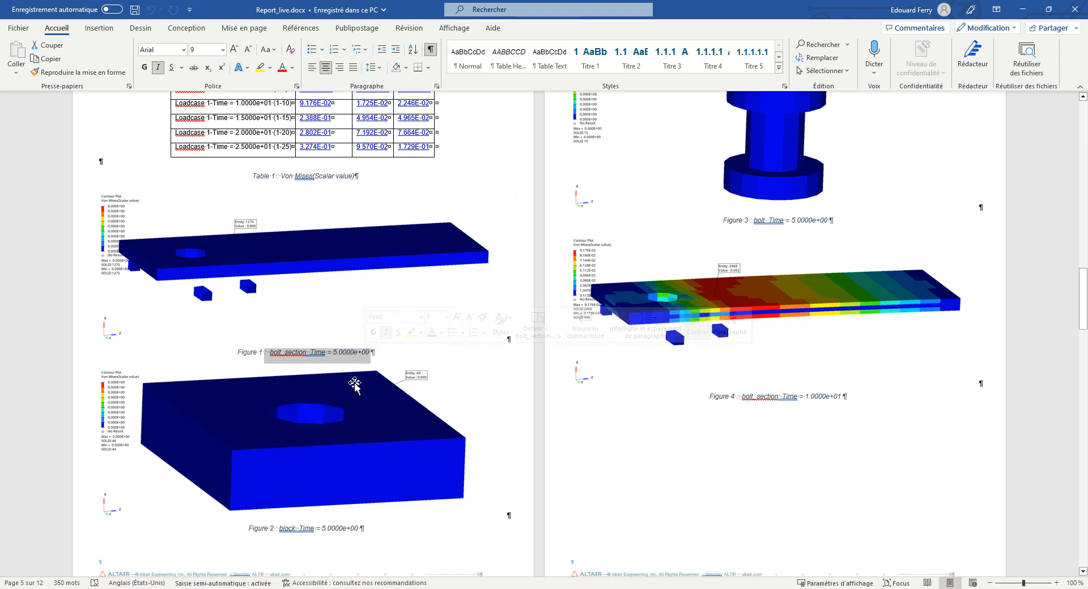
left_click(278, 354)
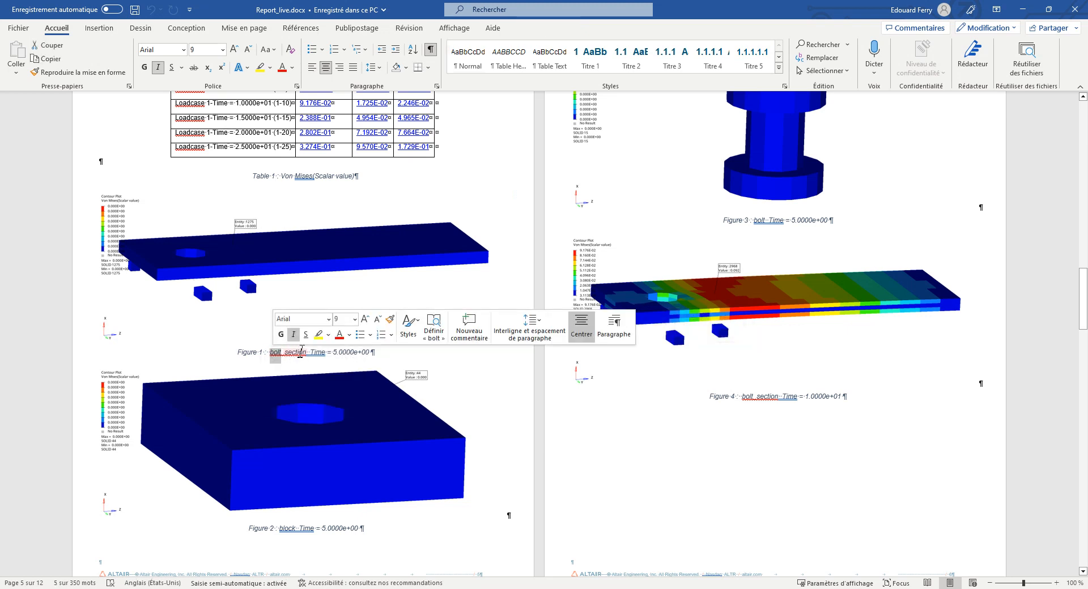
left_click(316, 354)
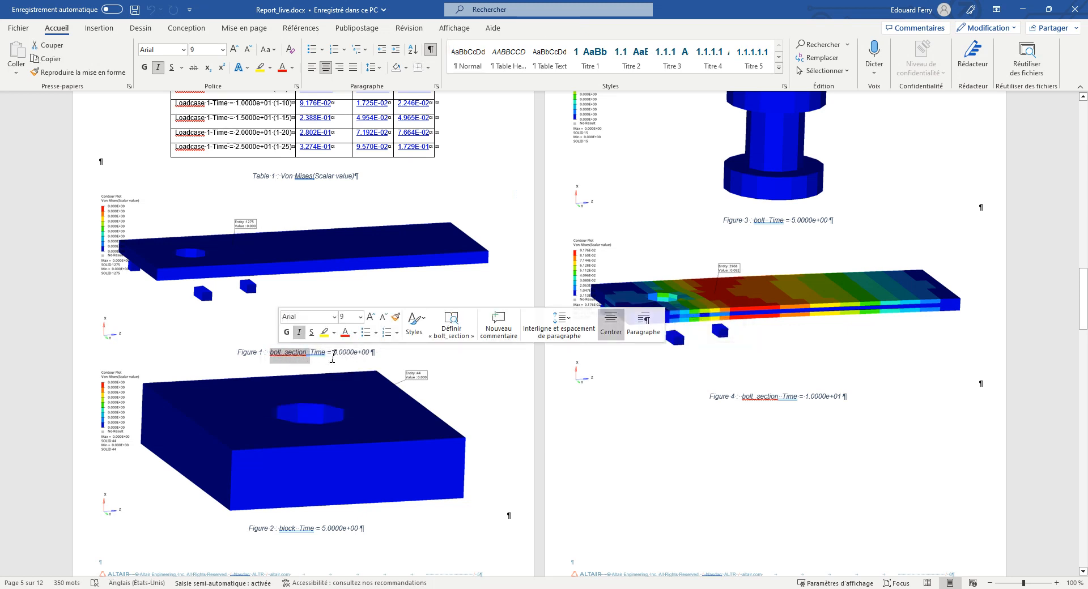
left_click_drag(328, 353, 365, 352)
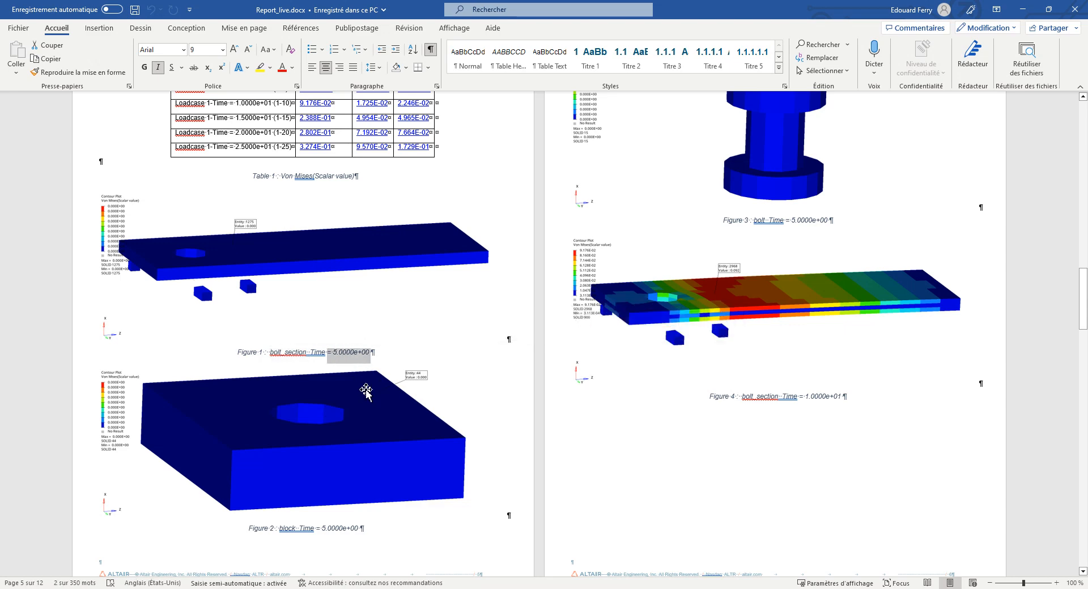
Review the remaining contour figures in the report through the bolt image at time 20.
scroll(623, 272, "down", 3)
scroll(603, 290, "down", 14)
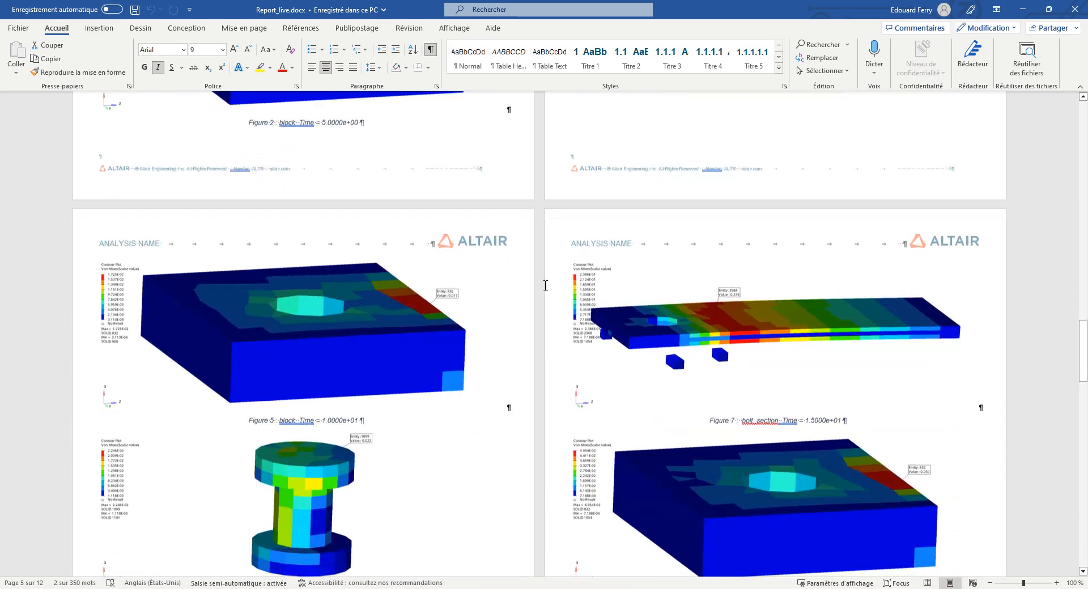
scroll(481, 261, "down", 5)
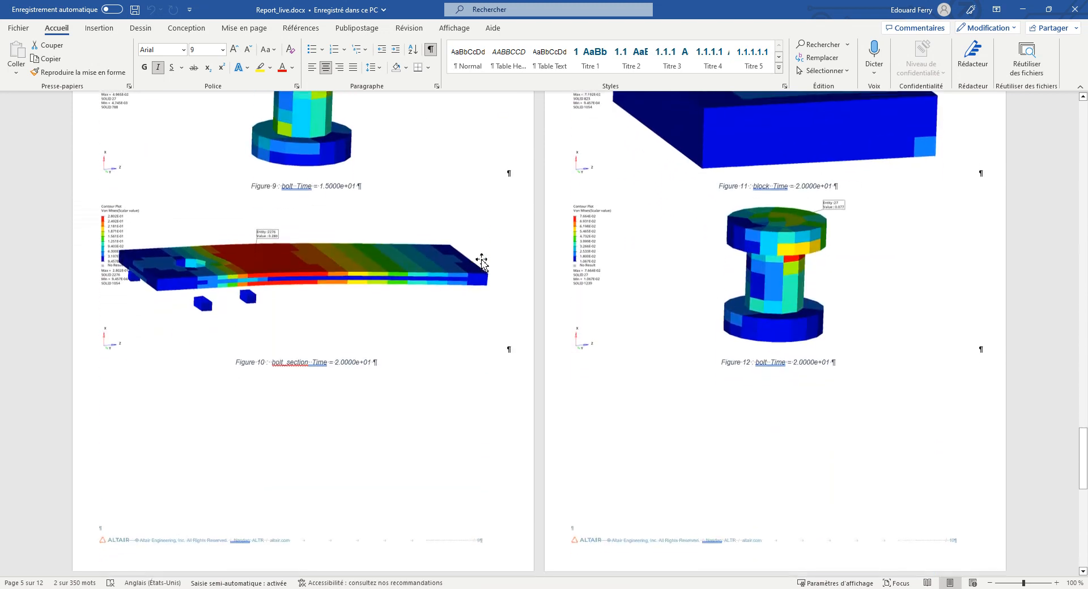
left_click(847, 181)
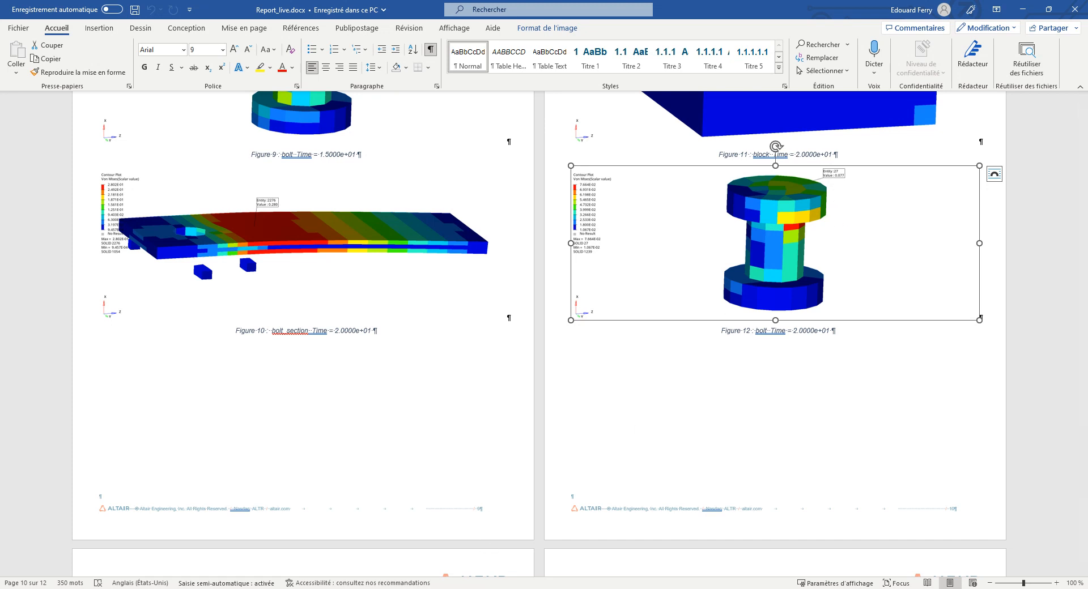
Switch back to HyperWorks, view the note format settings of the $component $timestep image, and close them.
left_click(319, 588)
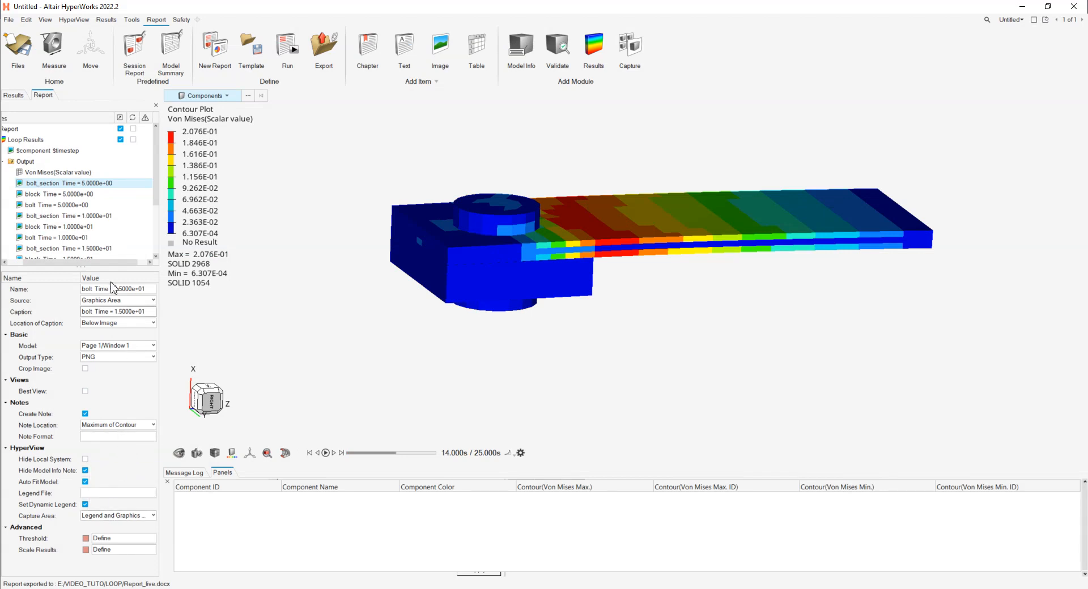
left_click(57, 150)
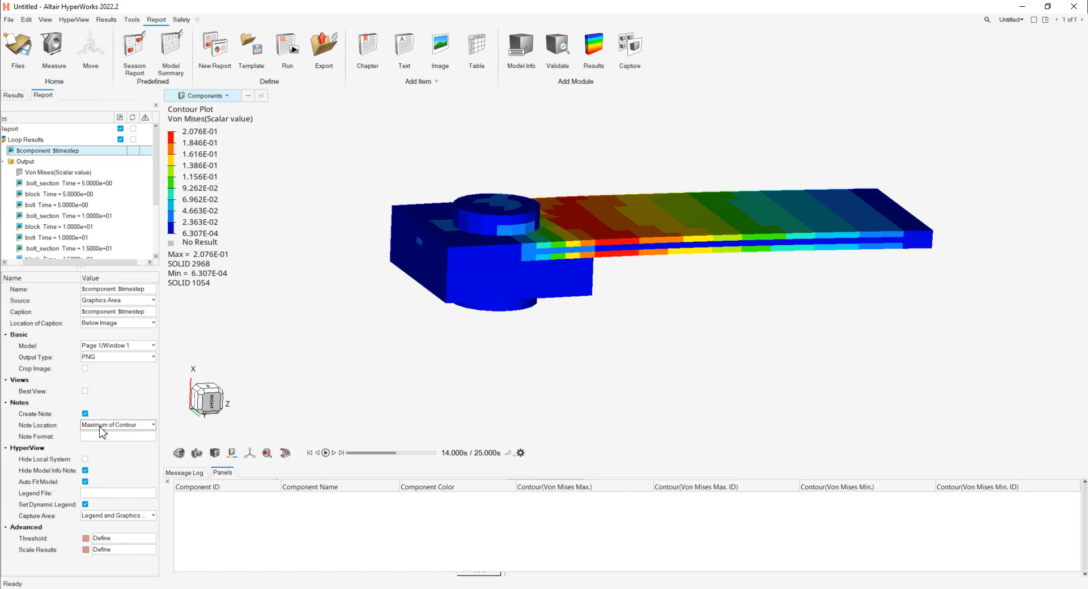
left_click(93, 438)
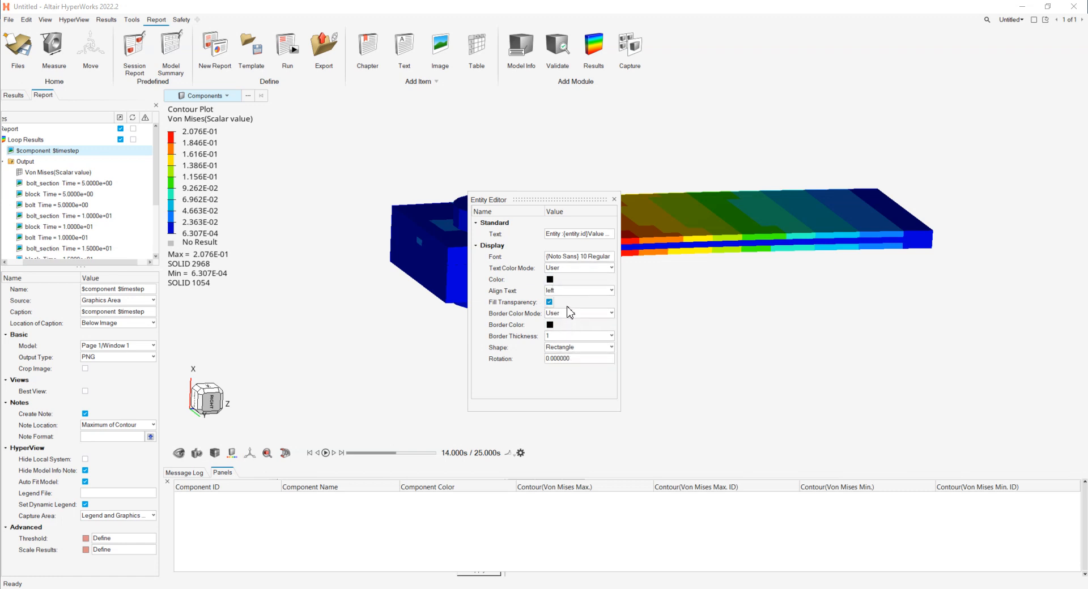
left_click(615, 200)
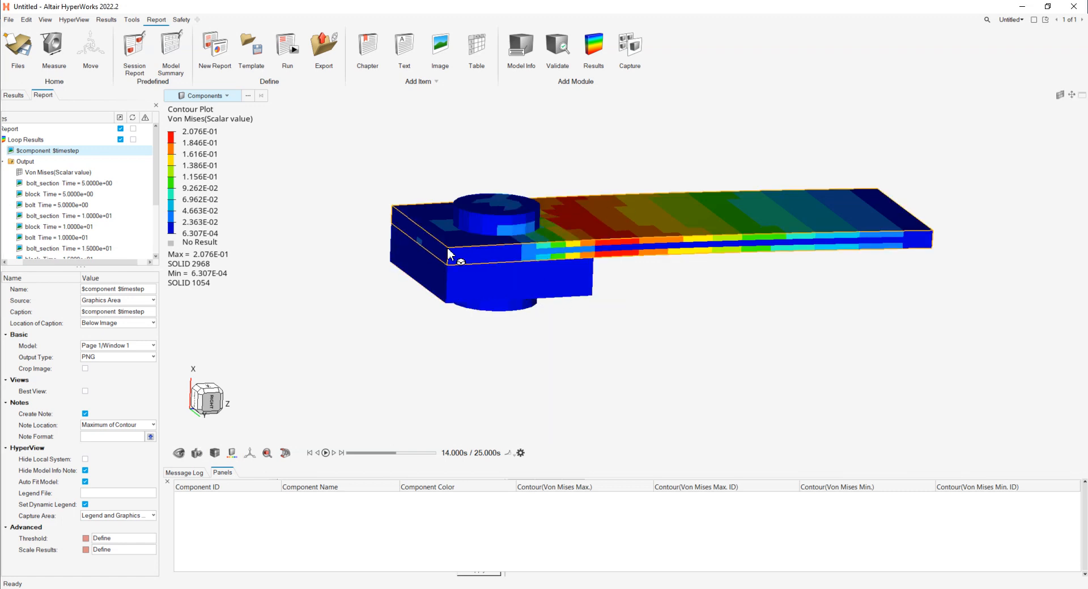